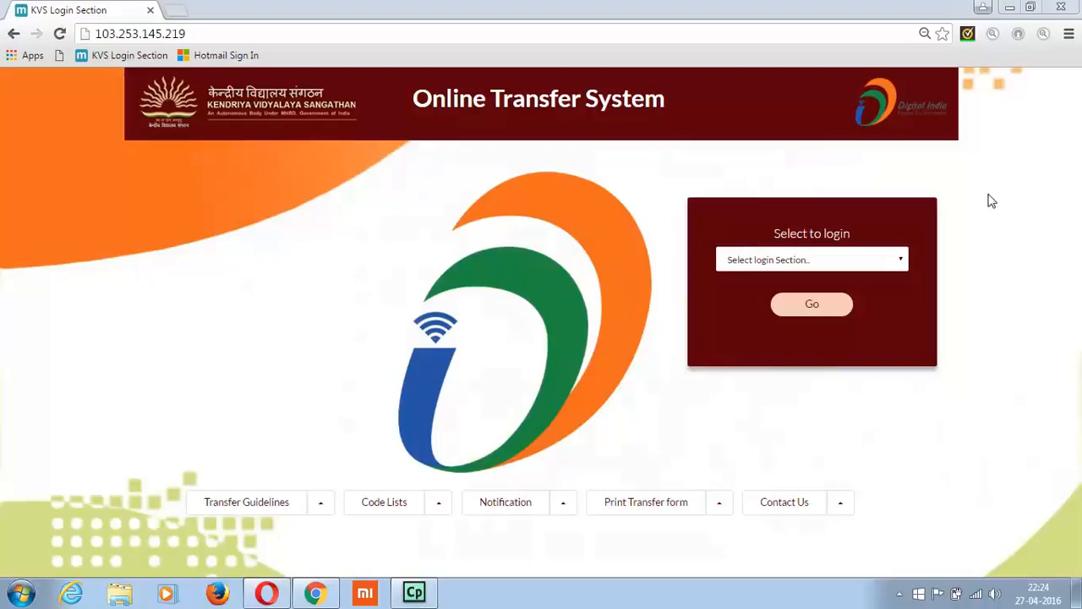
# Choose the Employee login section and open its sign-in page
pyautogui.click(900, 260)
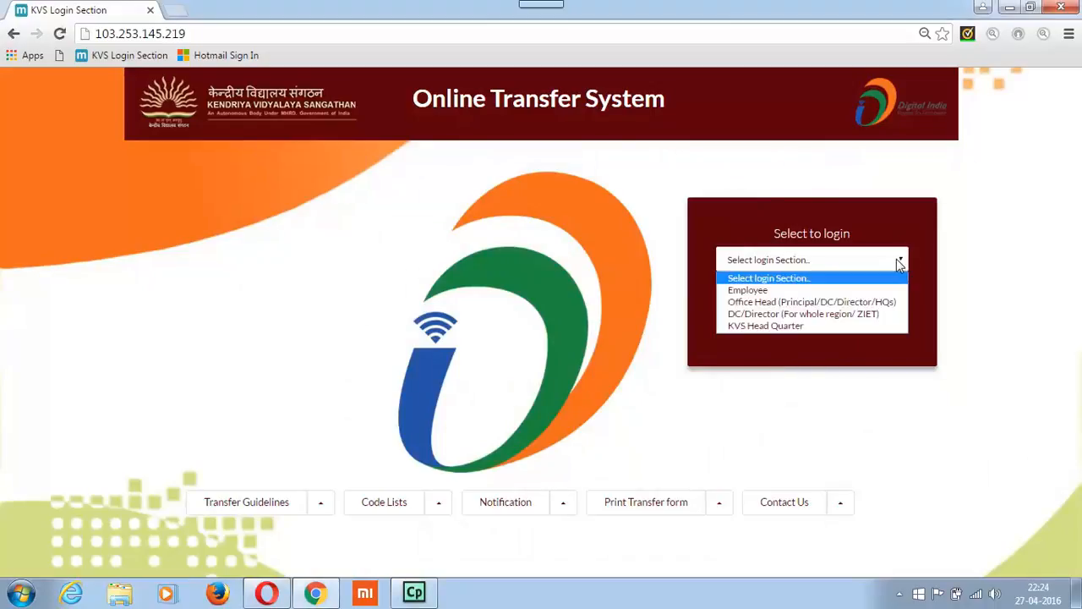
pyautogui.click(809, 295)
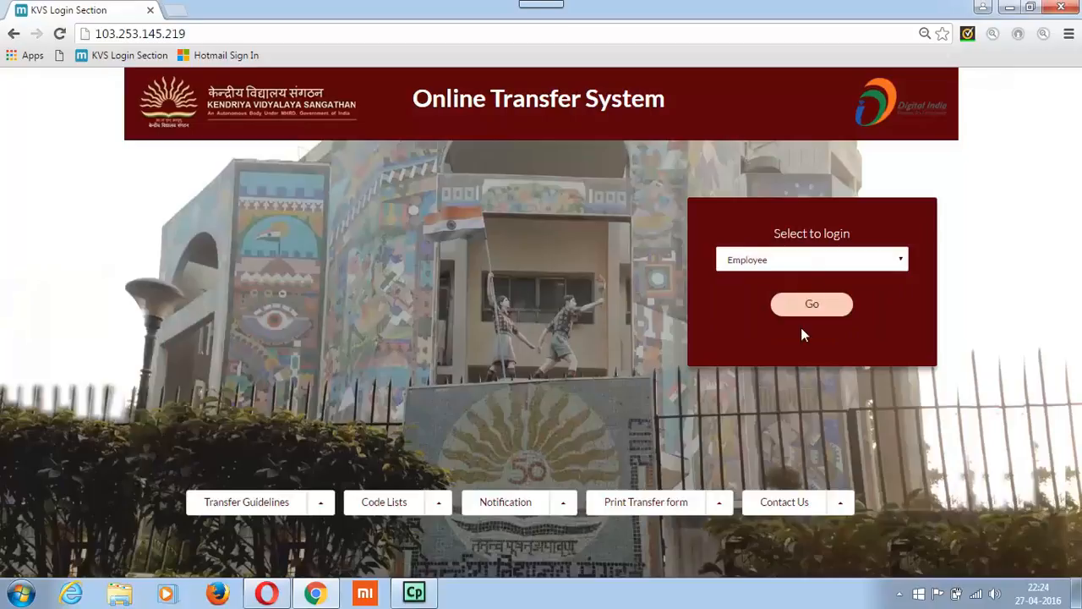
pyautogui.click(809, 307)
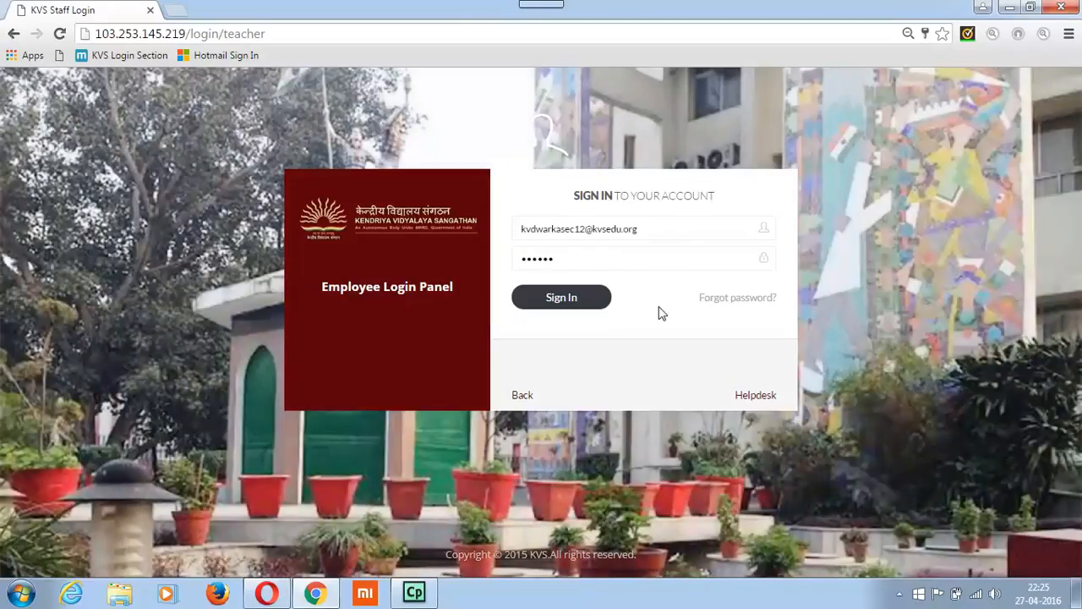
# Replace the login ID with the employee's code and sign in to the account
pyautogui.doubleClick(664, 225)
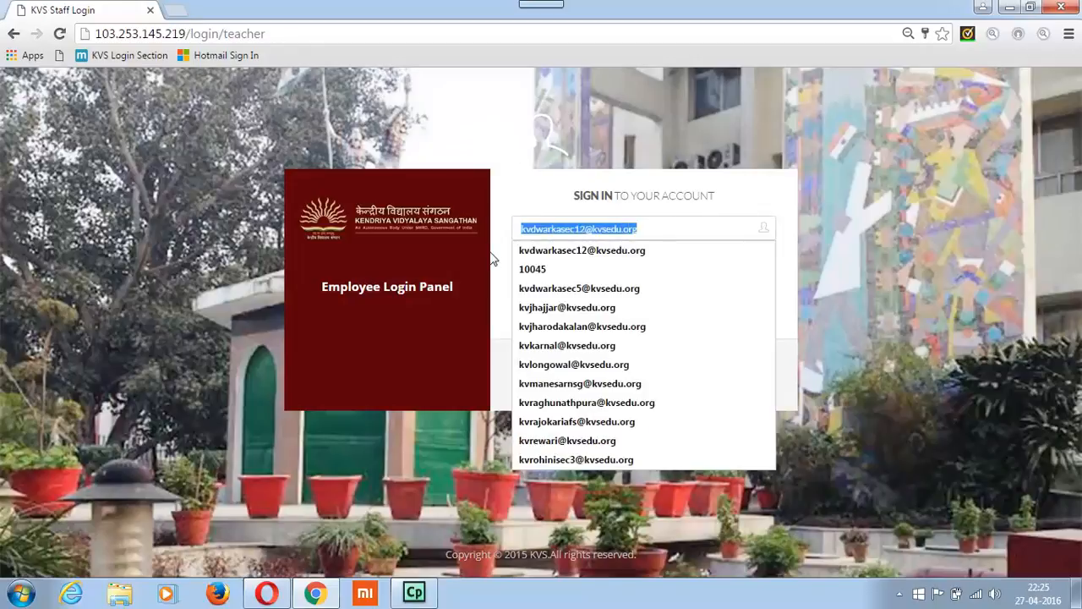
pyautogui.click(551, 252)
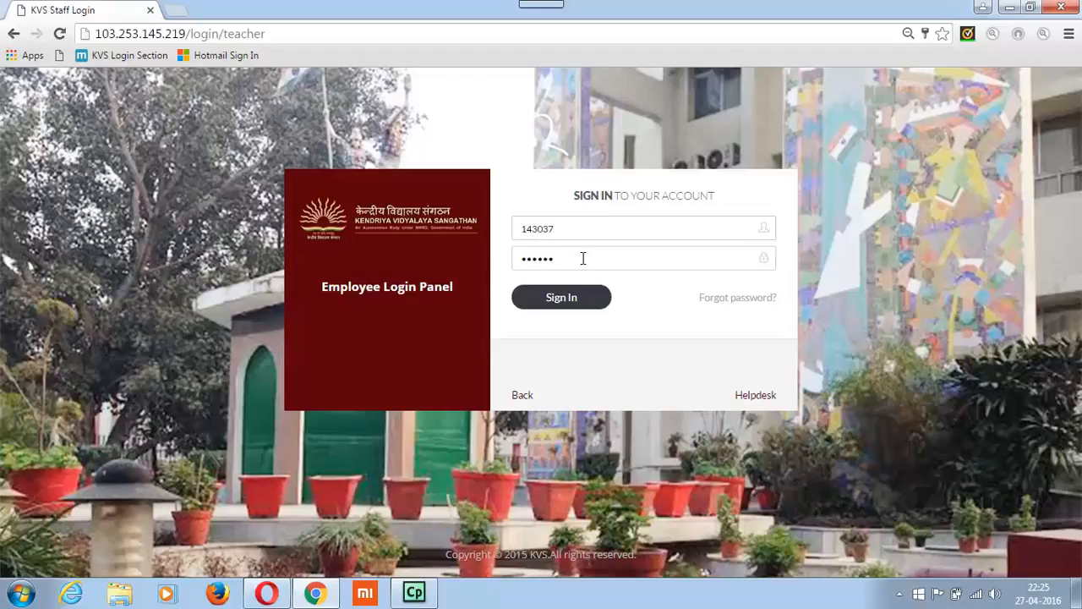
pyautogui.click(572, 299)
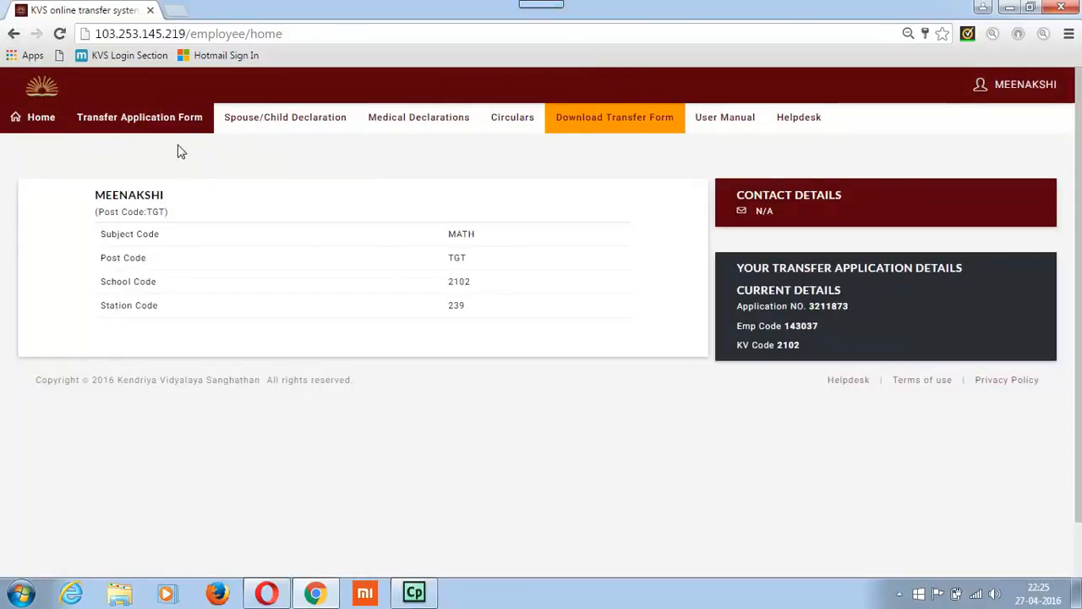
# Open the Transfer Application Form
pyautogui.click(166, 121)
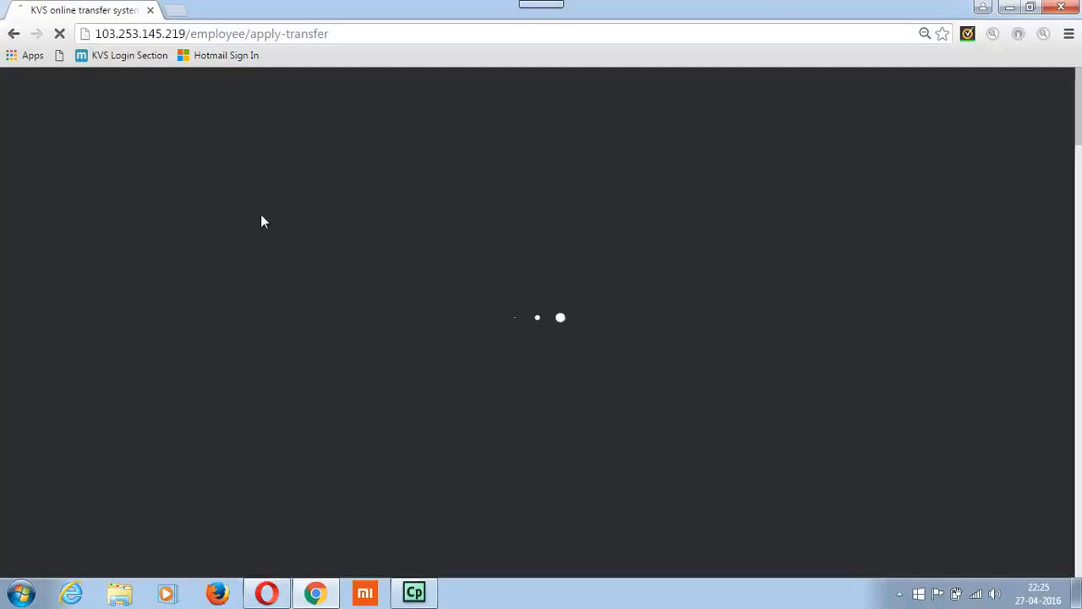
pyautogui.scroll(-1, 309, 305)
pyautogui.scroll(1, 309, 306)
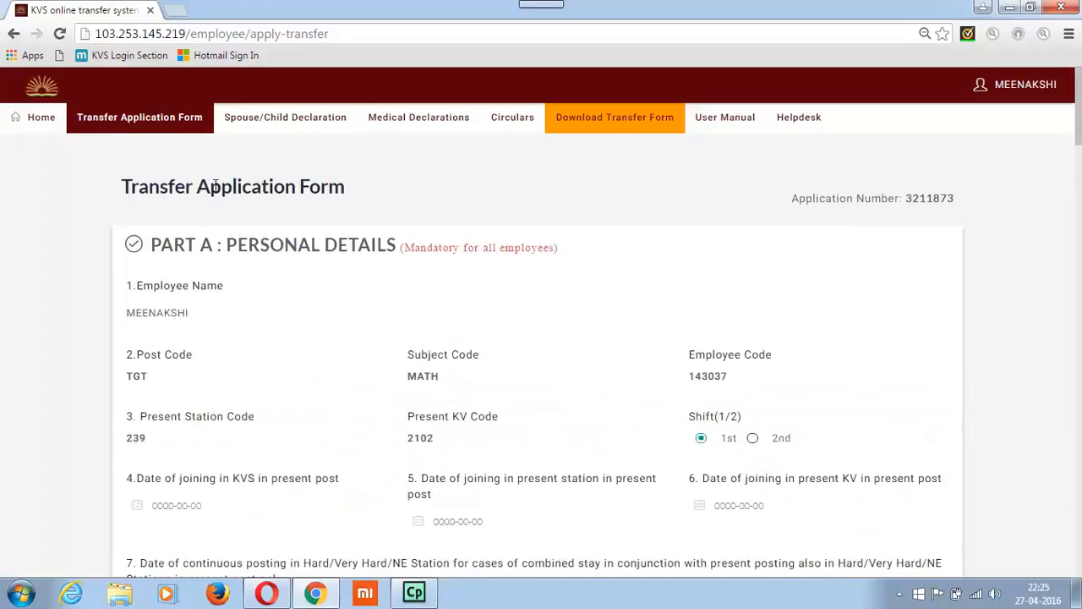
# Examine the Spouse/Child Declaration and Medical Declarations options, Circulars and the Download Transfer Form entry
pyautogui.moveTo(265, 120)
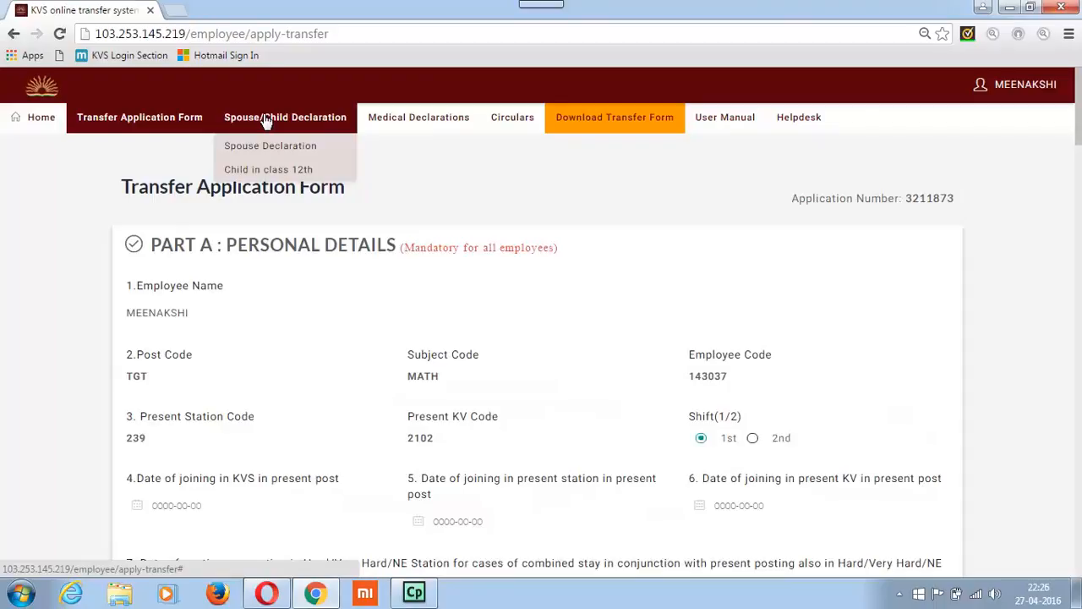
pyautogui.moveTo(414, 116)
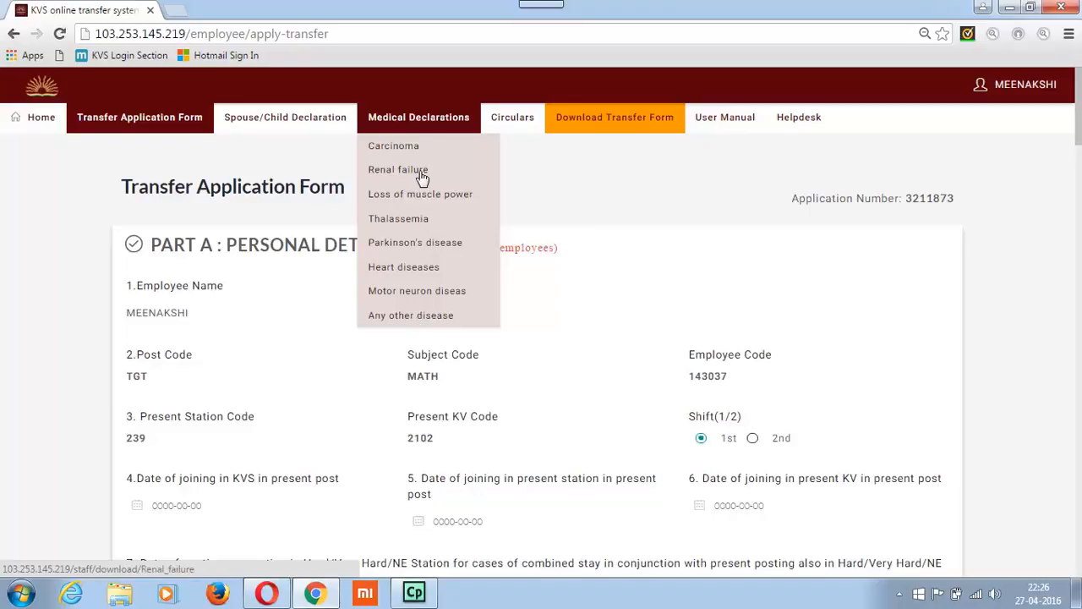
pyautogui.moveTo(512, 123)
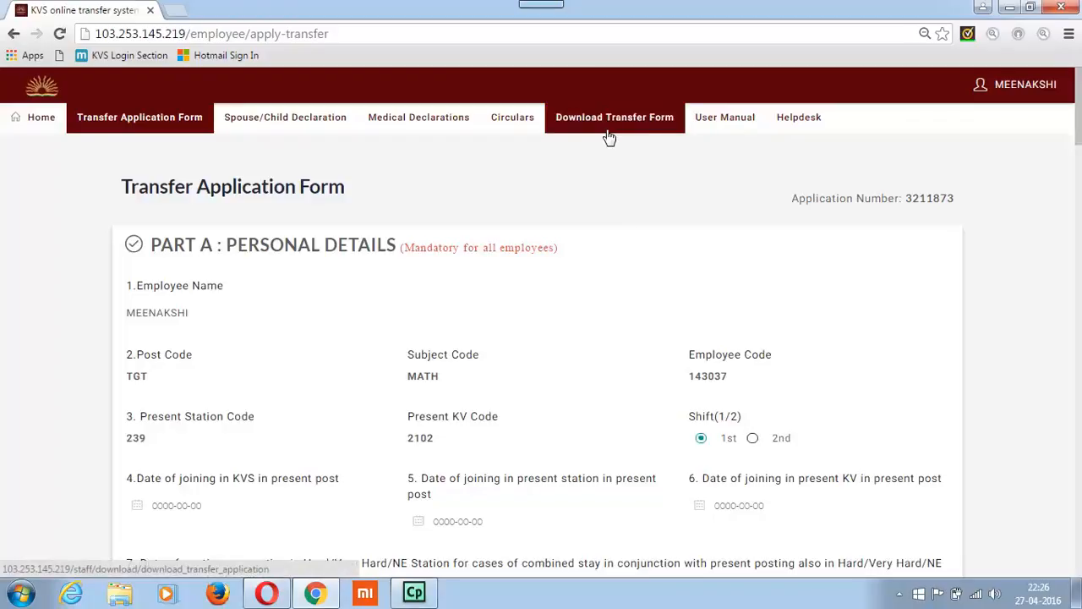
pyautogui.click(608, 136)
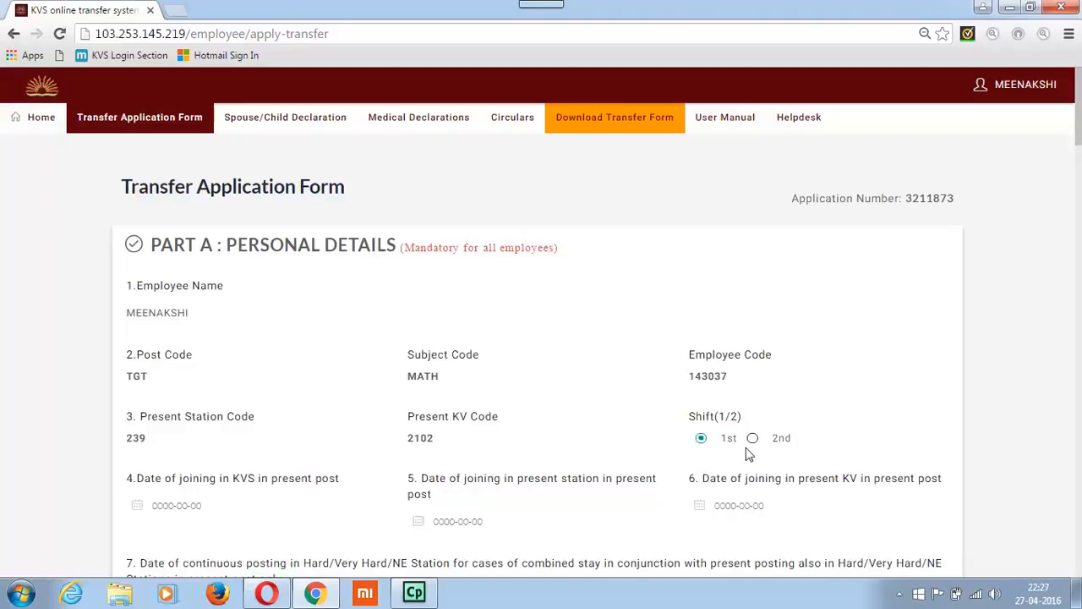
# Set the date of joining in KVS in present post to 23/06/2010
pyautogui.click(183, 506)
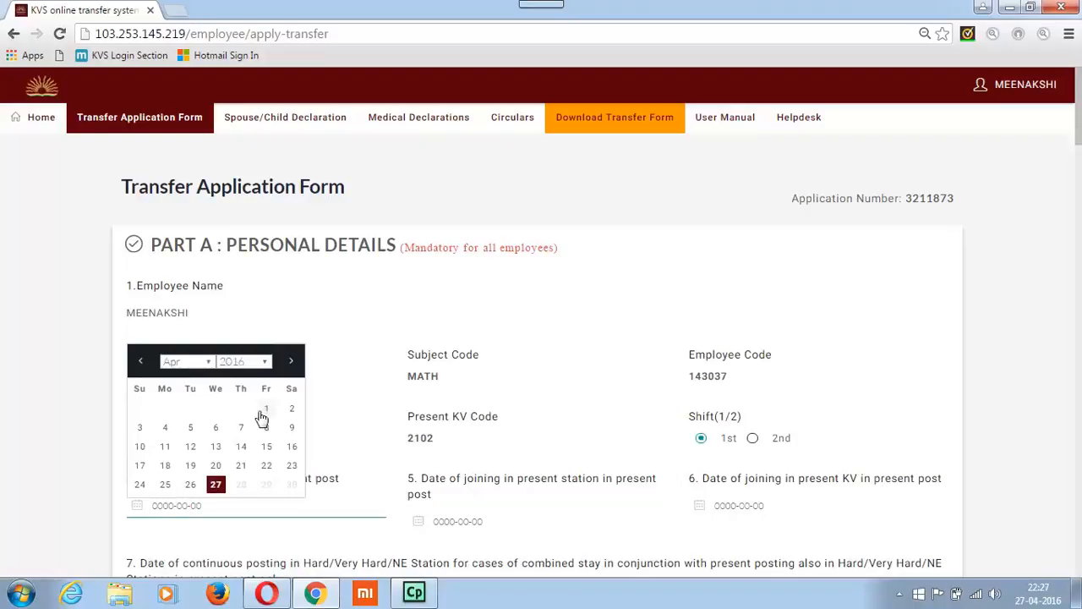
pyautogui.click(258, 362)
pyautogui.click(234, 268)
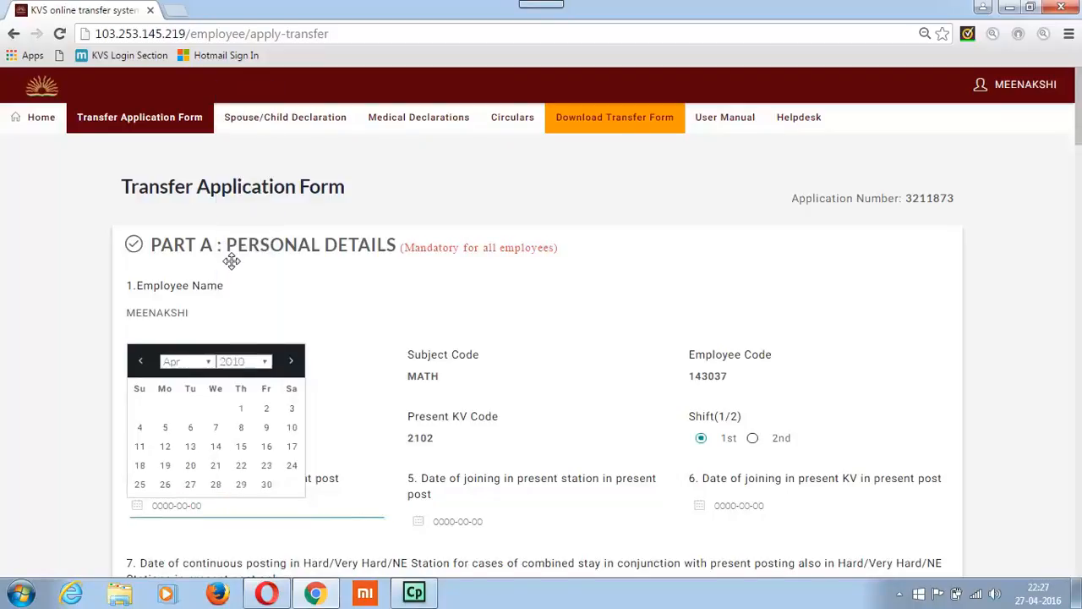
pyautogui.click(208, 363)
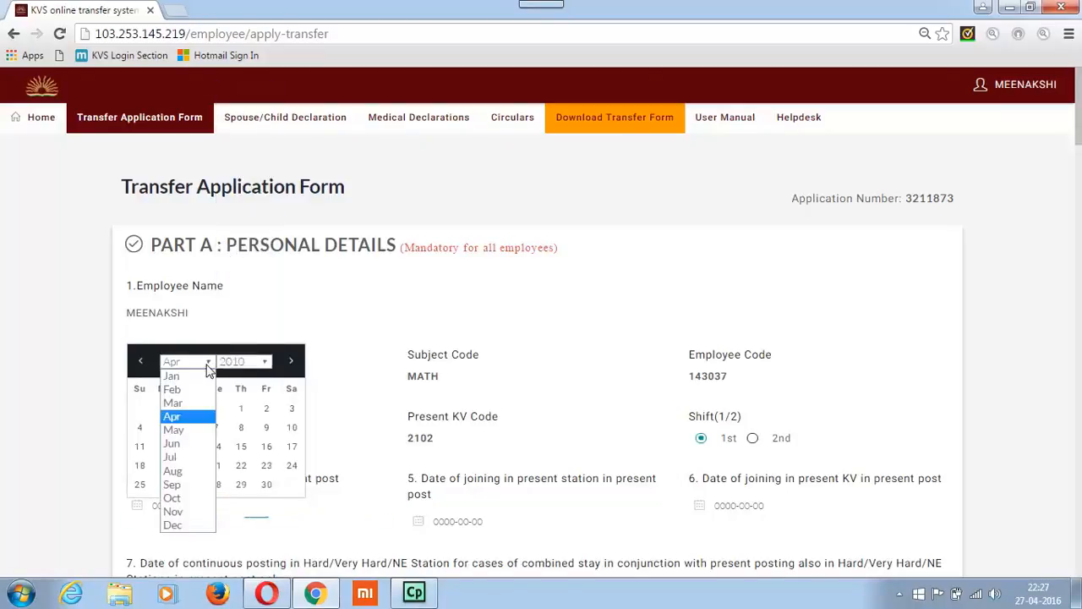
pyautogui.click(193, 445)
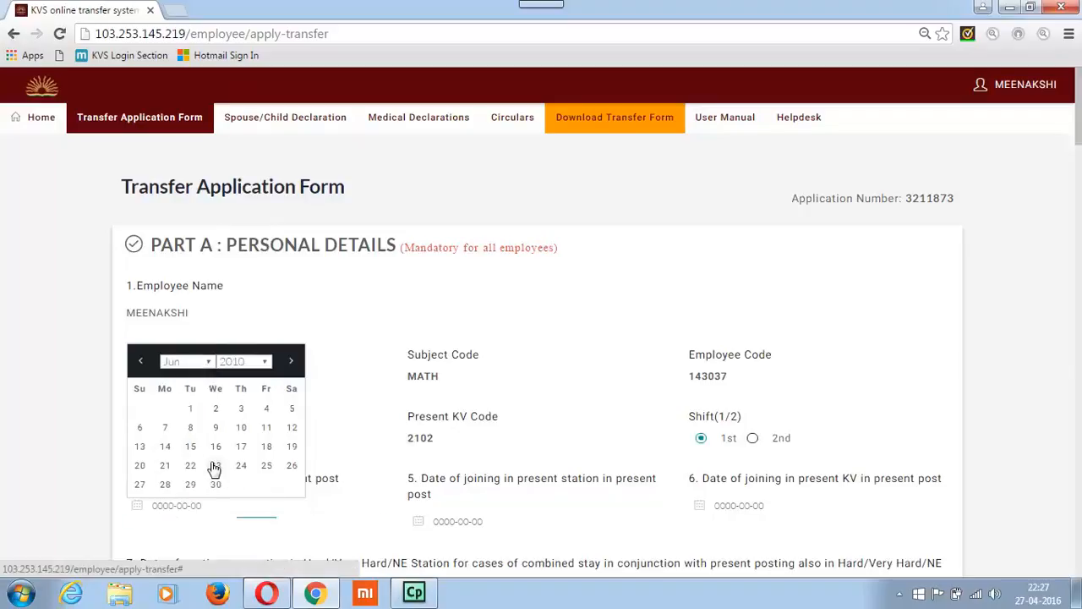
pyautogui.click(223, 470)
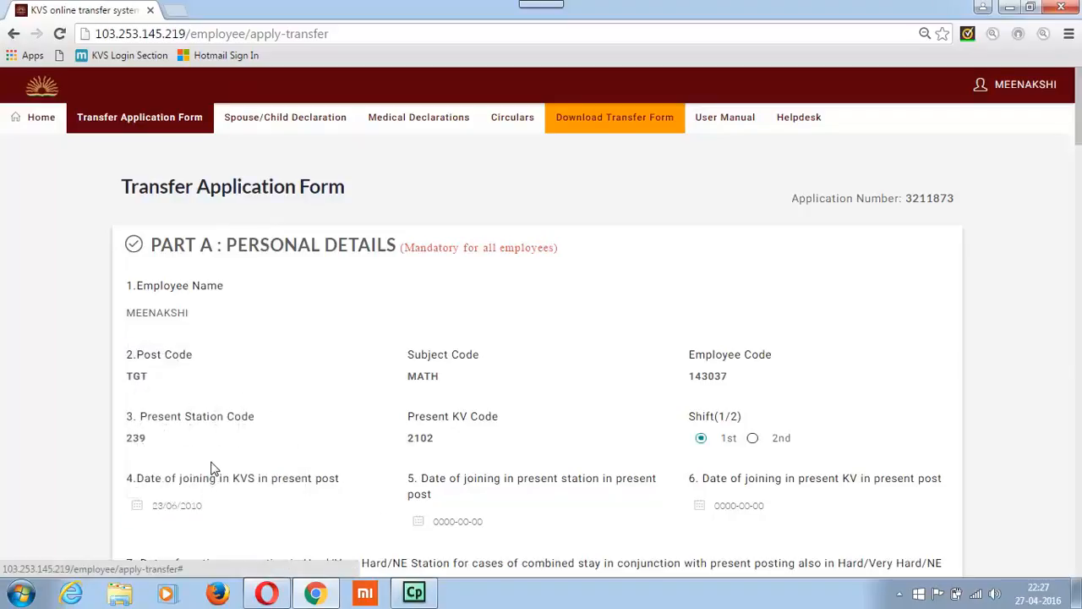
# Examine the remaining Part A fields, from the present station joining date through the last three transfers to section 10A
pyautogui.click(481, 525)
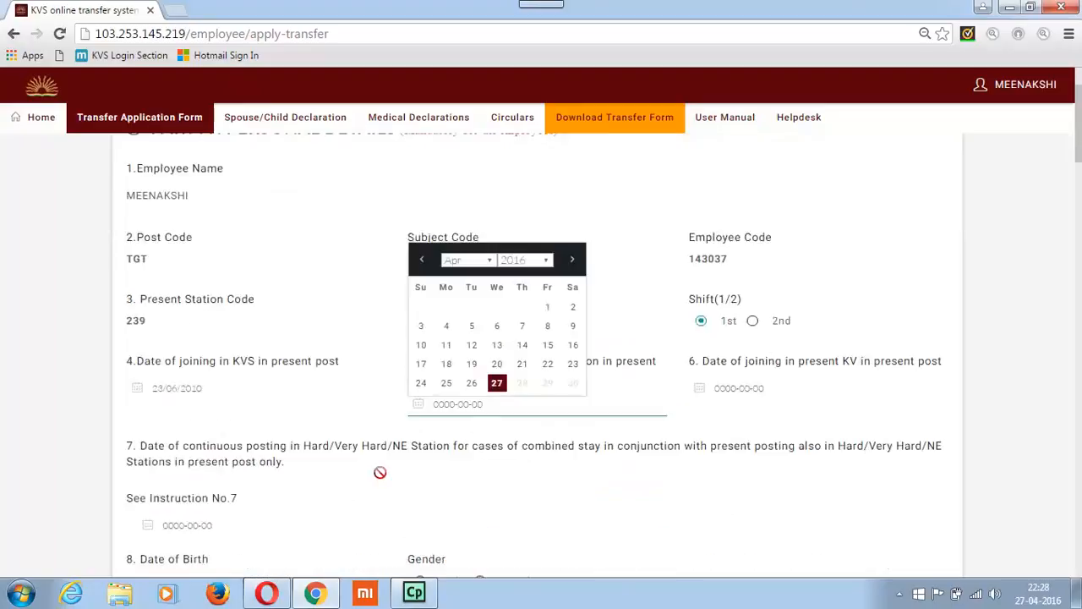
pyautogui.scroll(-3, 381, 479)
pyautogui.scroll(-2, 376, 472)
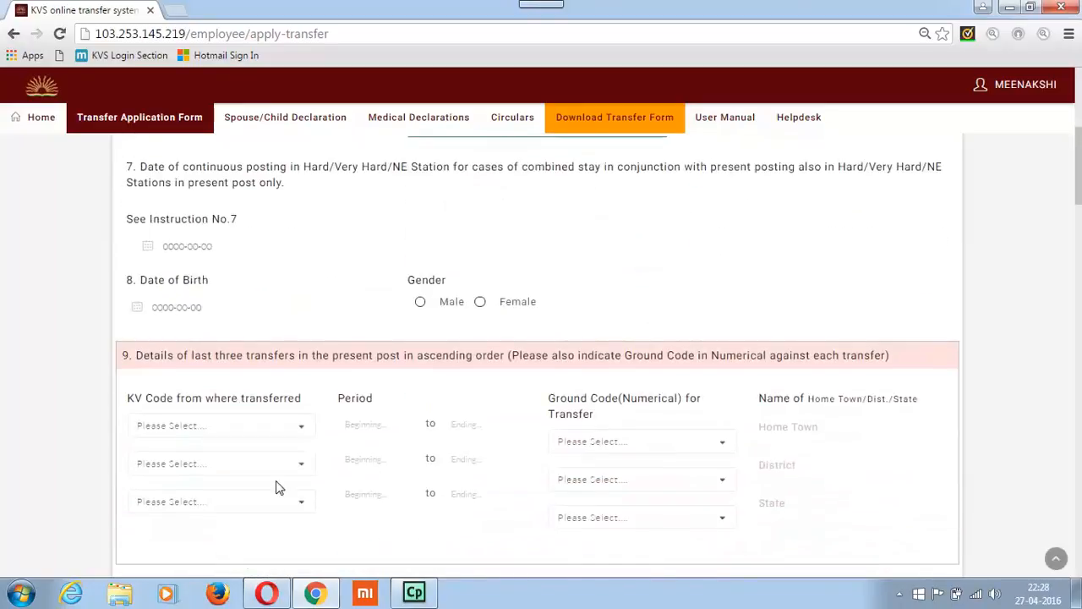
pyautogui.scroll(-2, 301, 471)
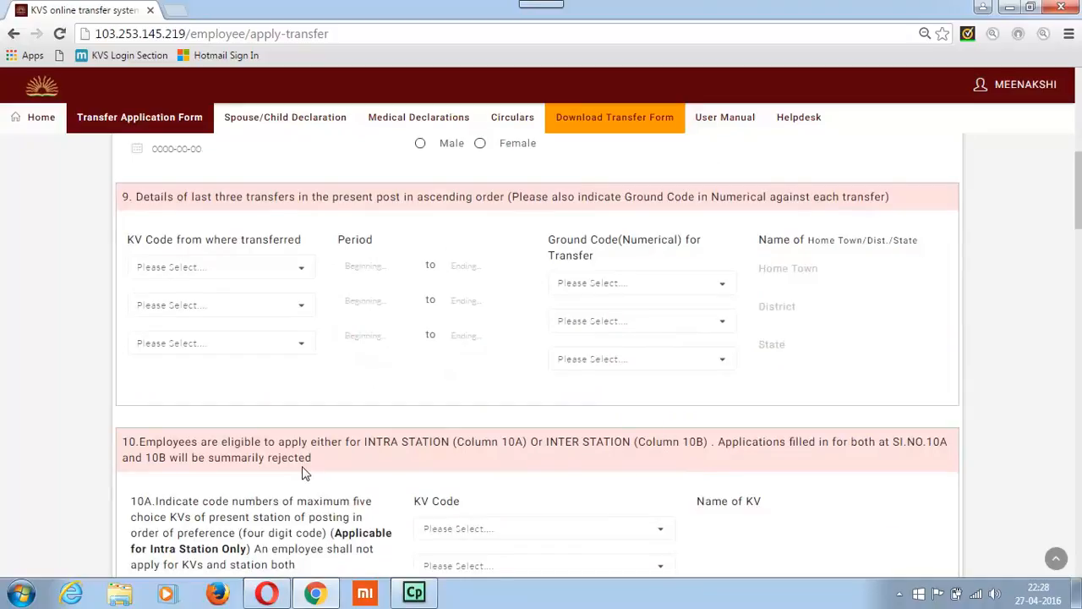
pyautogui.scroll(-1, 305, 473)
pyautogui.scroll(-1, 306, 474)
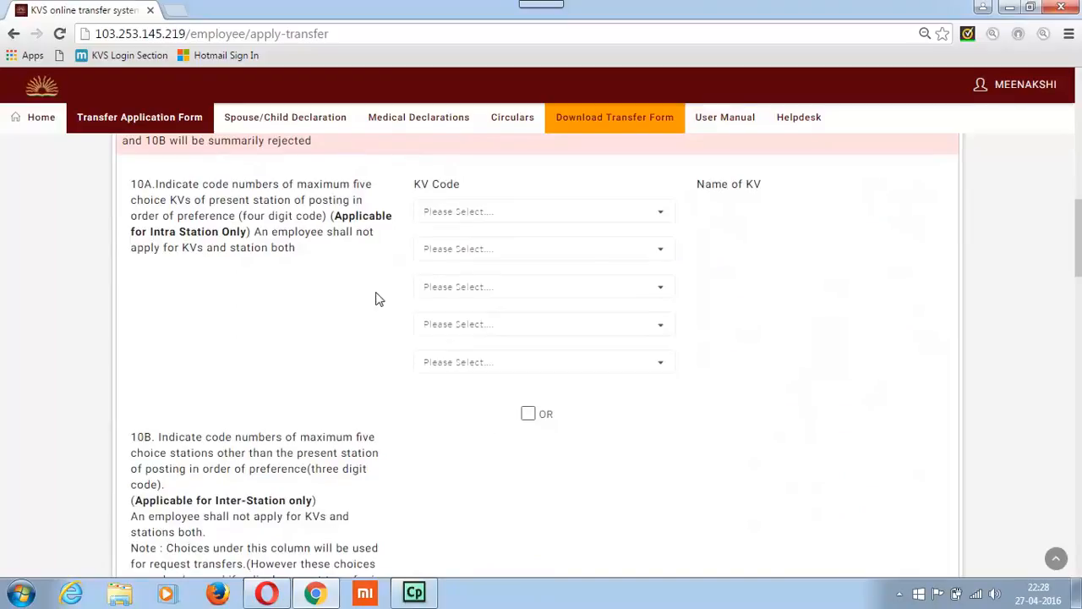
# Select 1404 (ANDREWS GANJ) and 1406 (BADARPUR NTPC) as the first two 10A choices, and switch to the inter-station choices of 10B
pyautogui.click(443, 221)
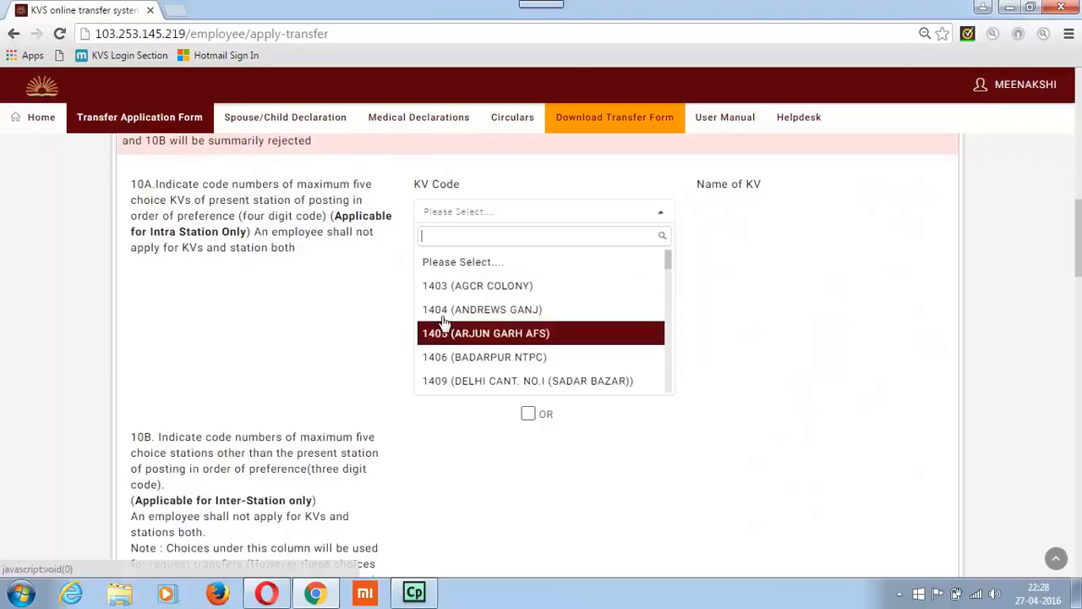
pyautogui.click(448, 308)
pyautogui.click(459, 252)
pyautogui.click(460, 394)
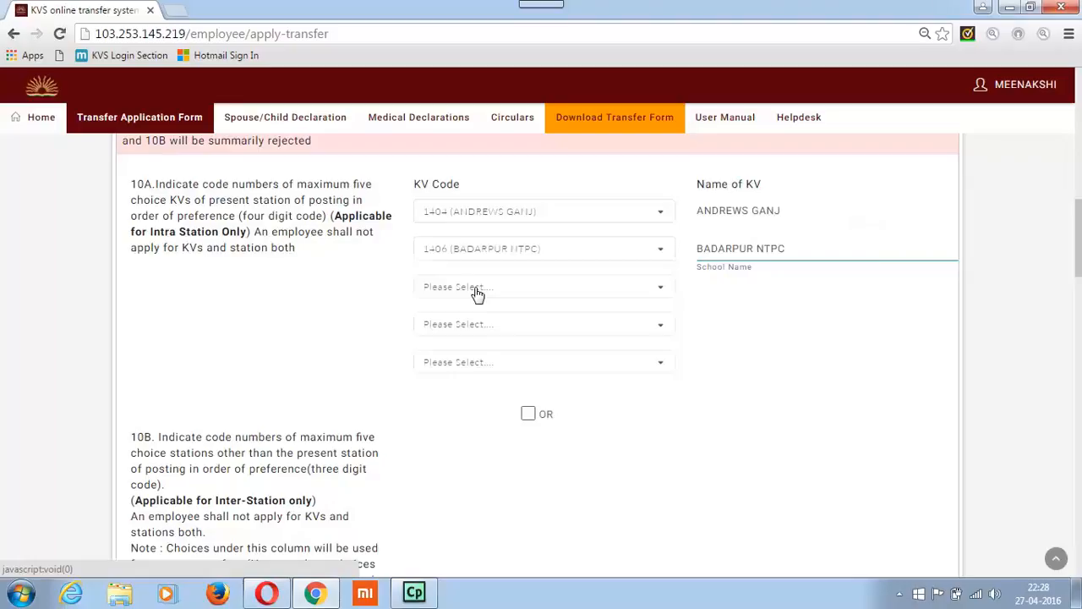
pyautogui.click(527, 417)
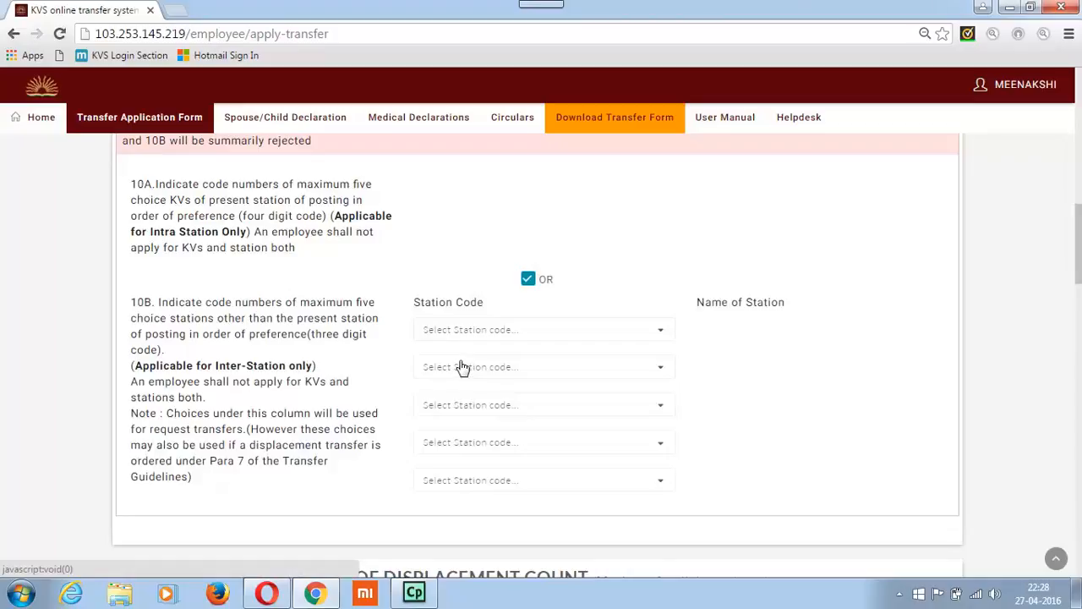
# In Part B, set the station stay points to 6 and the appraisal grading points to 0+
pyautogui.scroll(-5, 463, 367)
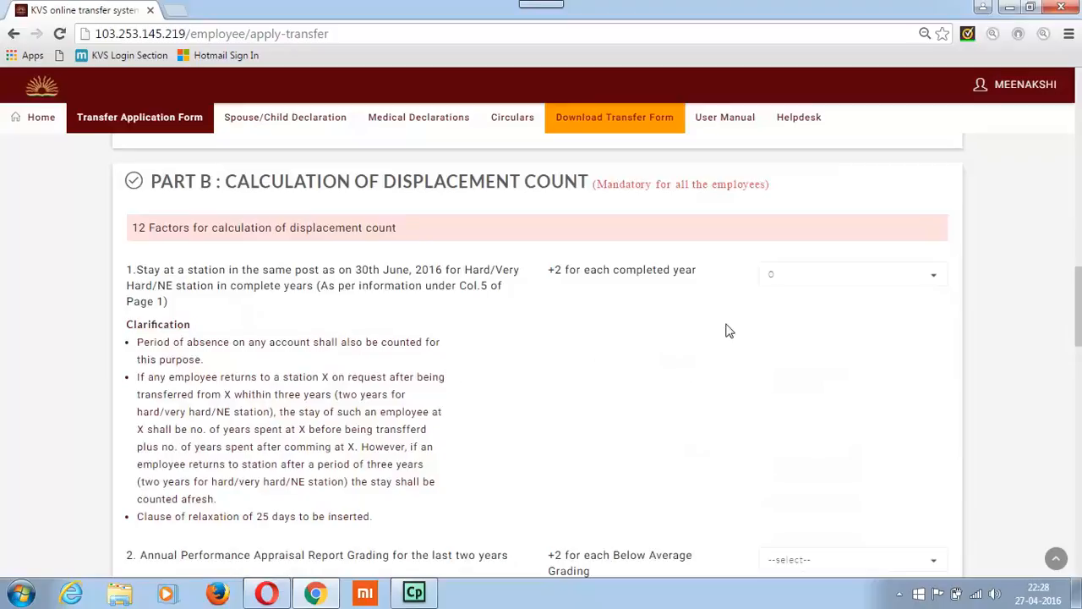
pyautogui.click(776, 280)
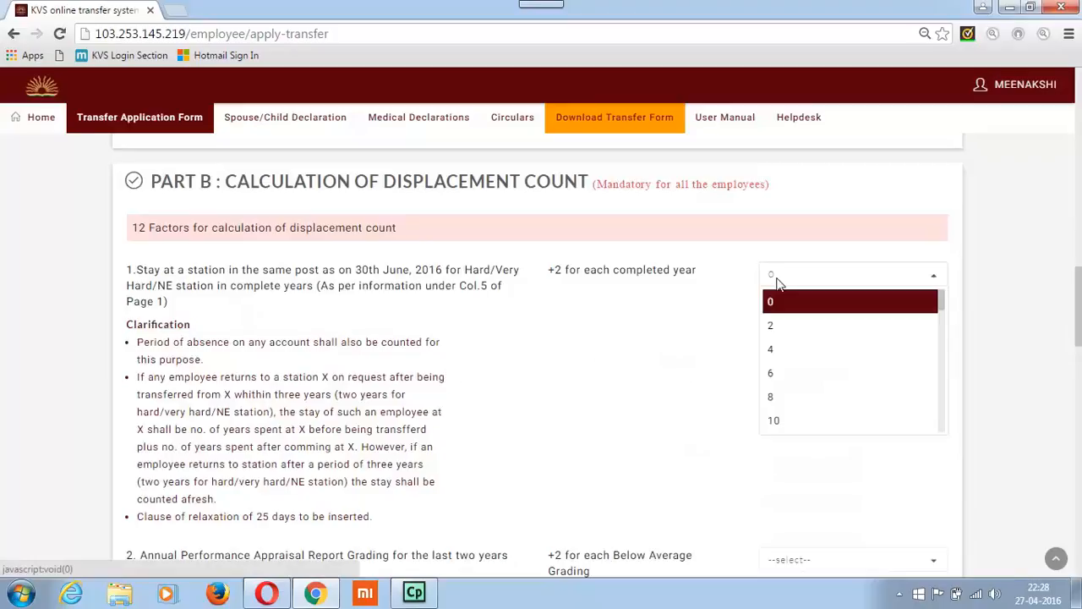
pyautogui.click(786, 376)
pyautogui.scroll(-2, 626, 393)
pyautogui.scroll(-1, 624, 394)
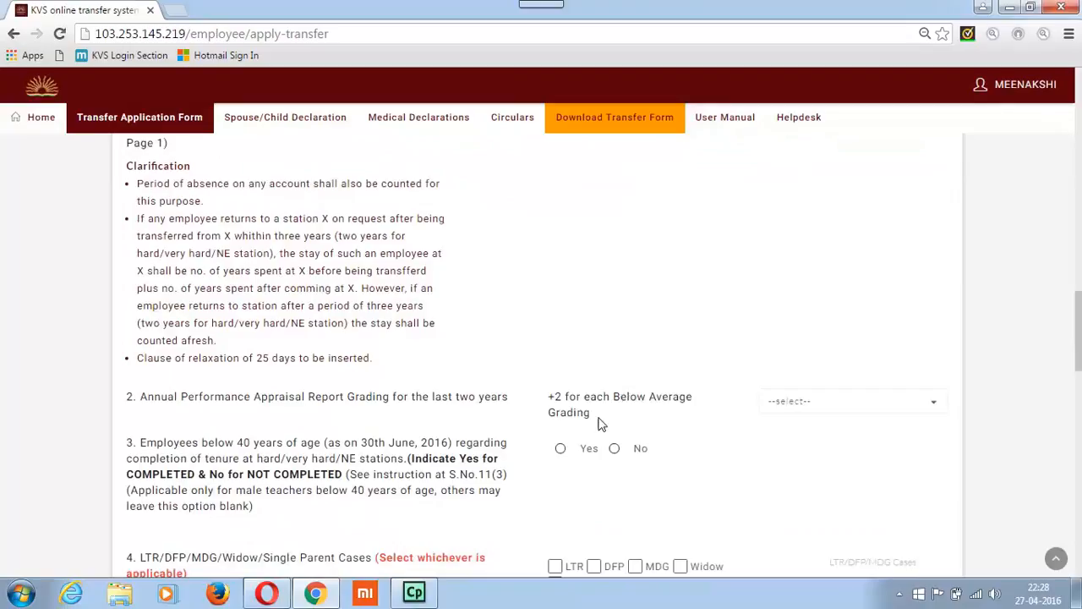
pyautogui.click(806, 410)
pyautogui.click(788, 501)
# Mark Widow, MDG, Single Parent, DFP and LTR as applicable under factor 4 of the displacement count
pyautogui.scroll(-1, 709, 417)
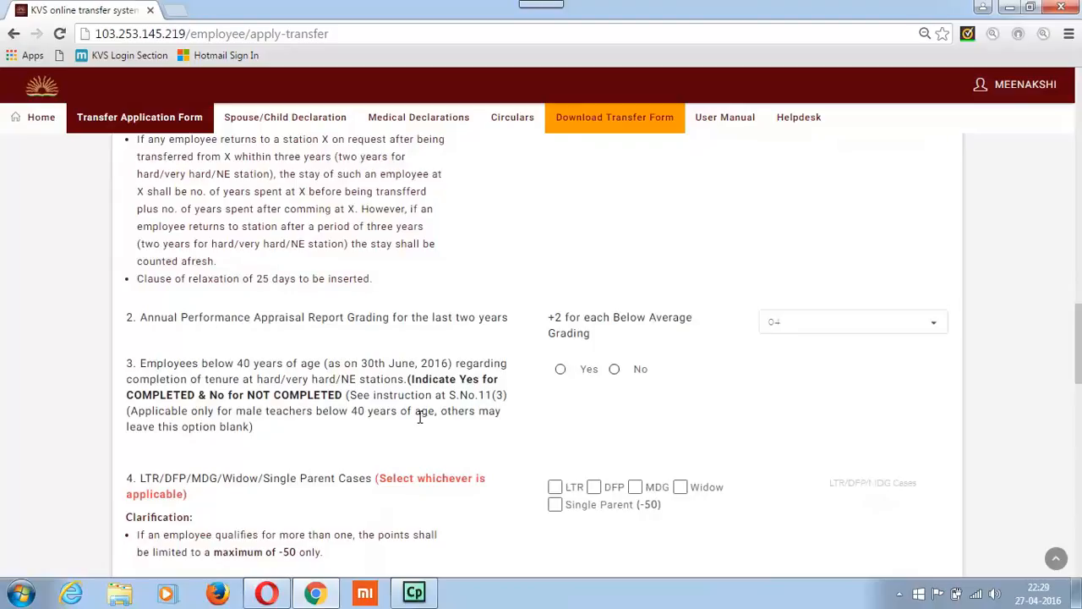
pyautogui.scroll(-2, 419, 416)
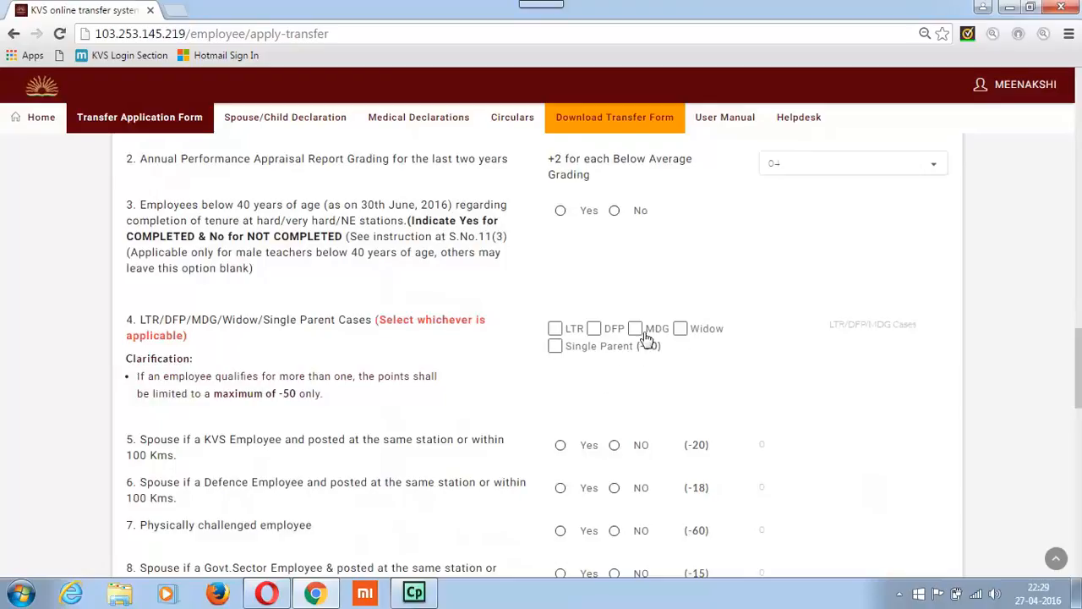
pyautogui.click(678, 329)
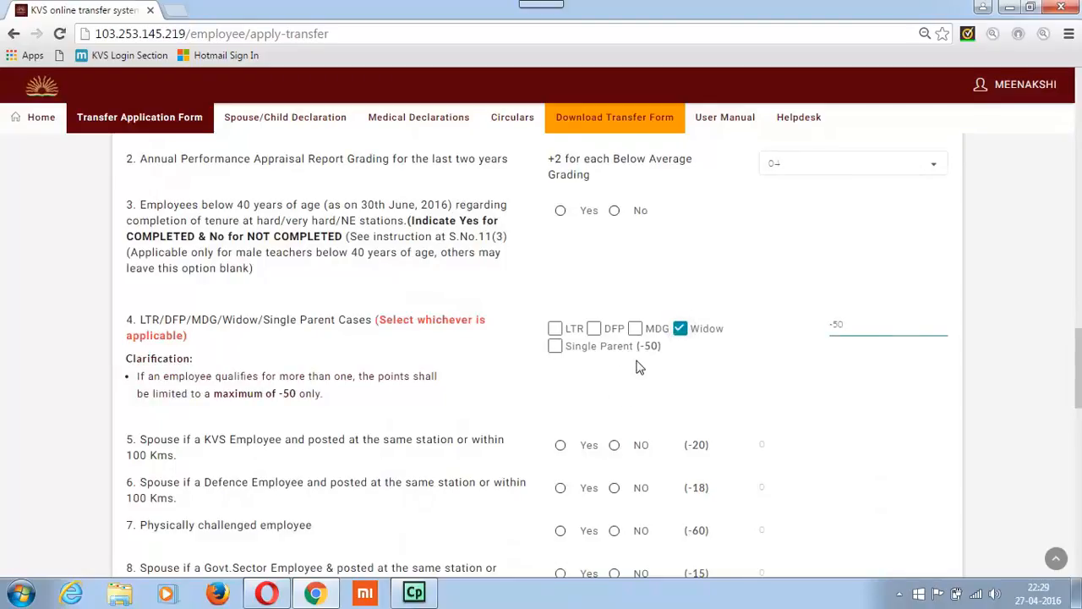
pyautogui.click(636, 331)
pyautogui.click(555, 348)
pyautogui.click(593, 330)
pyautogui.click(556, 329)
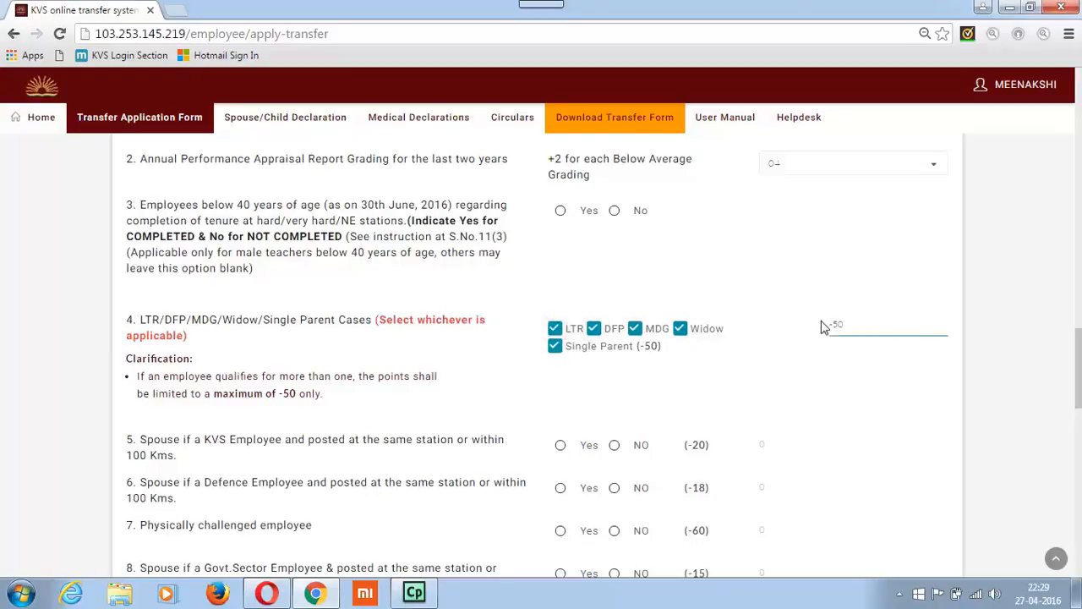
# Answer Yes to factor 6, spouse a Defence employee posted at the same station or within 100 km
pyautogui.scroll(-1, 657, 355)
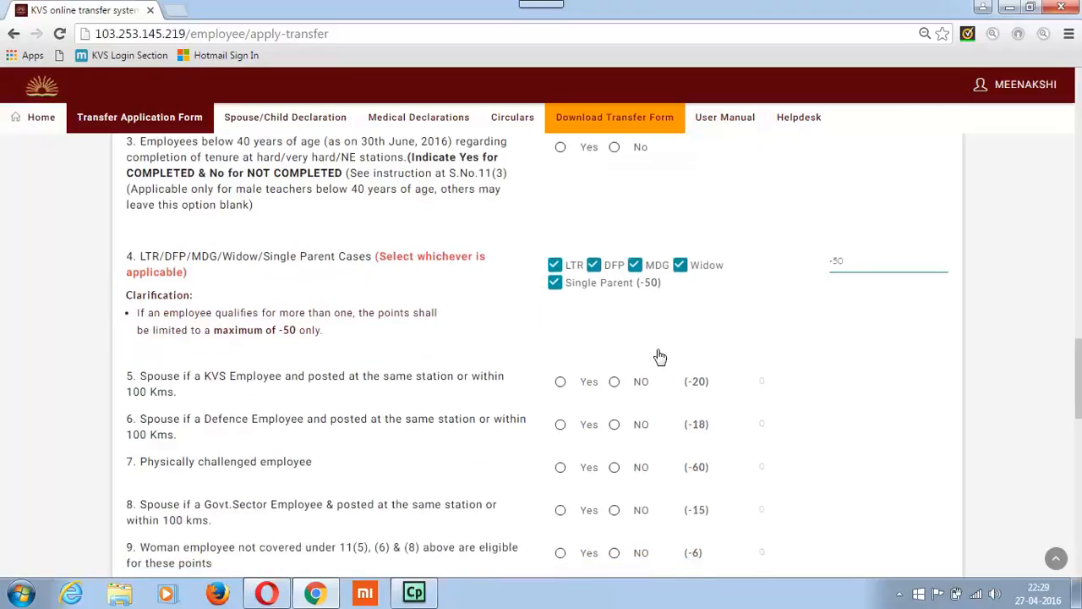
pyautogui.scroll(-2, 657, 355)
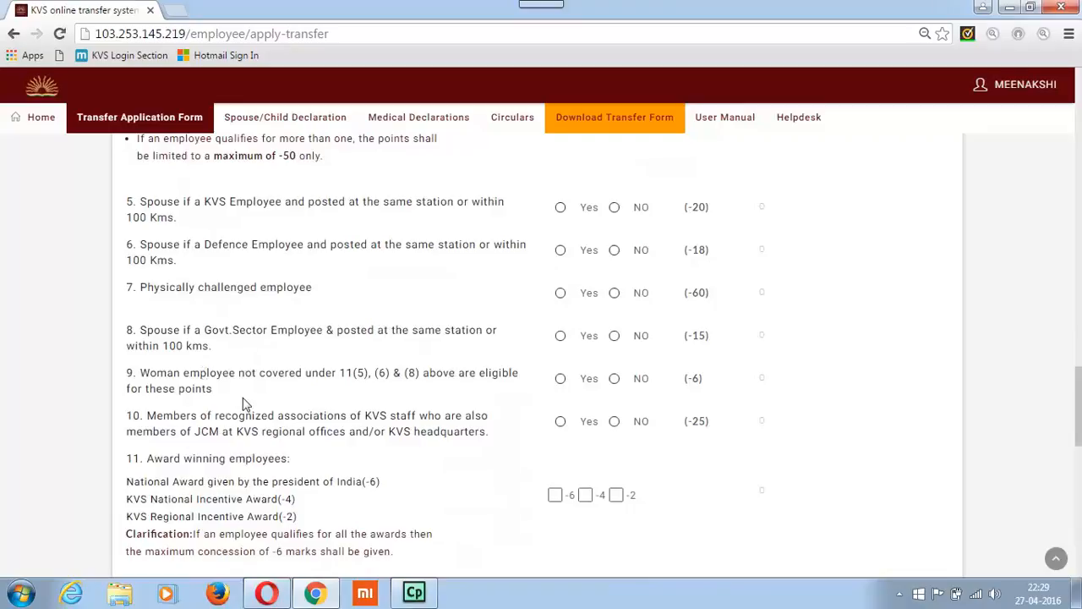
pyautogui.click(560, 252)
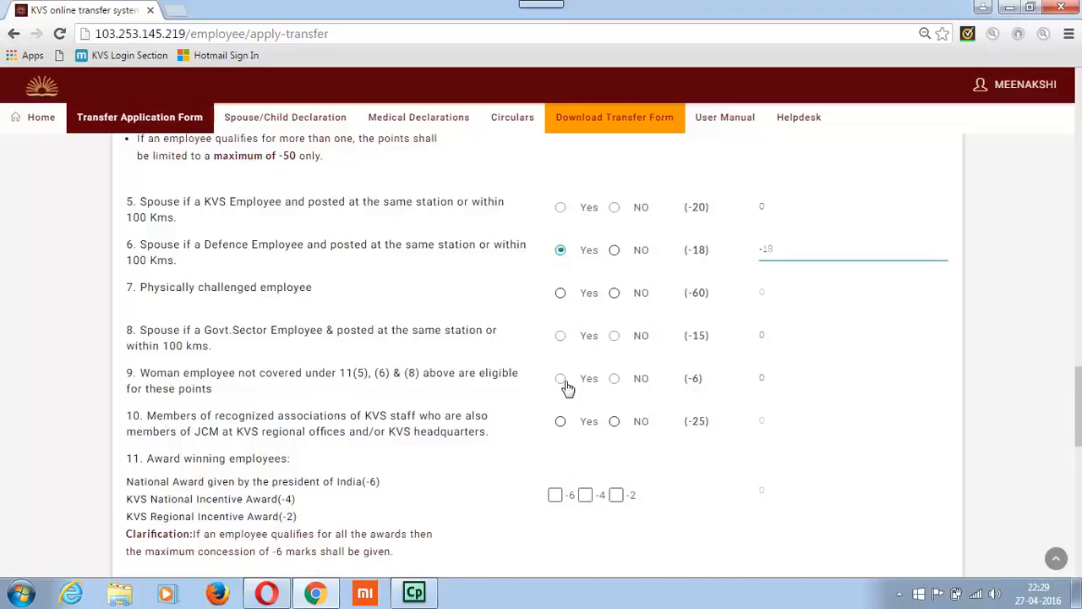
pyautogui.scroll(-2, 560, 386)
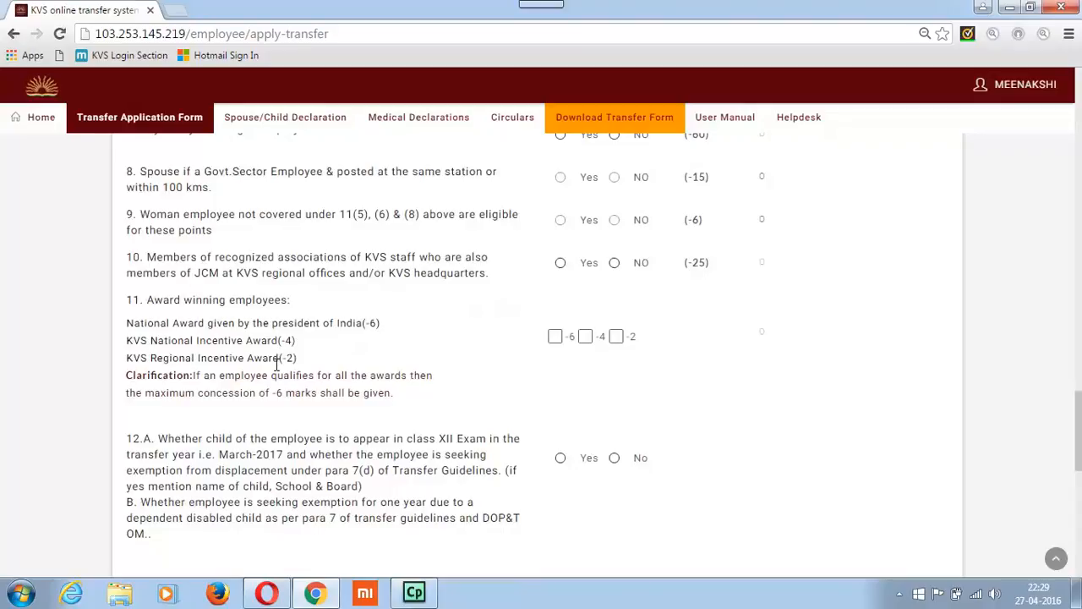
# Mark the -6, -4 and -2 award options under factor 11 of the displacement count, and clear all three again
pyautogui.click(561, 339)
pyautogui.click(583, 337)
pyautogui.click(616, 336)
pyautogui.click(555, 337)
pyautogui.click(585, 337)
pyautogui.click(615, 337)
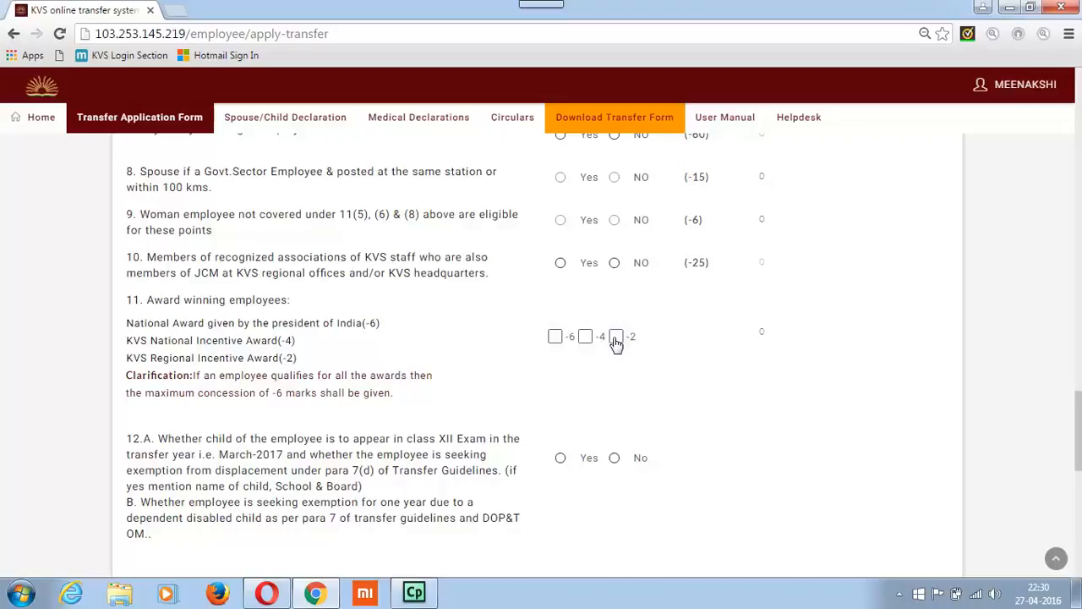
# Answer Yes to factor 12 on the child's class XII exam or disability, and Yes to applying for request transfer in Part C
pyautogui.scroll(-2, 615, 342)
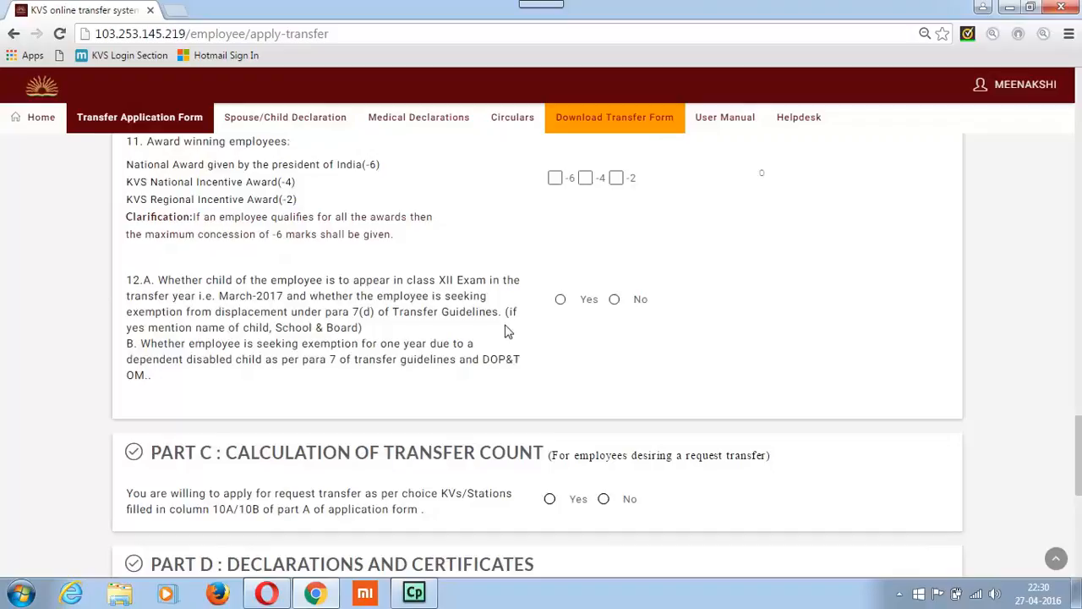
pyautogui.click(561, 300)
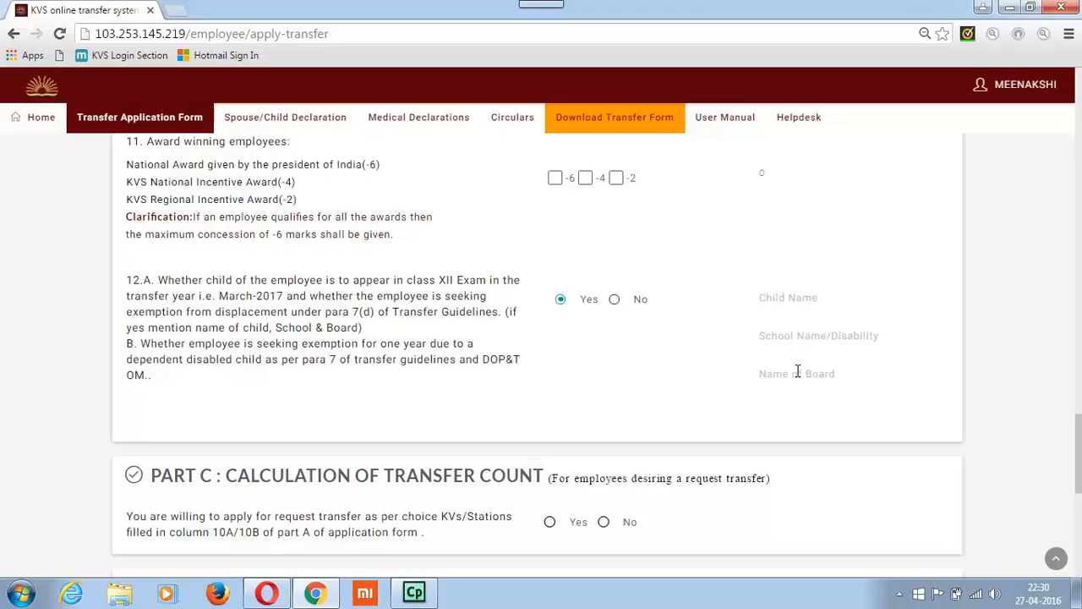
pyautogui.scroll(-4, 754, 361)
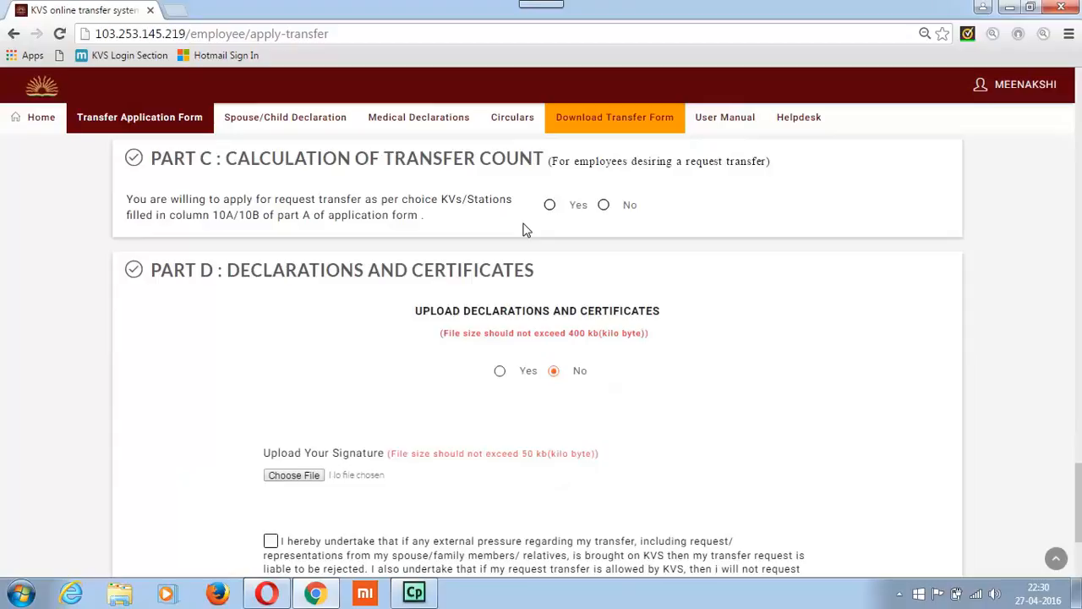
pyautogui.click(550, 205)
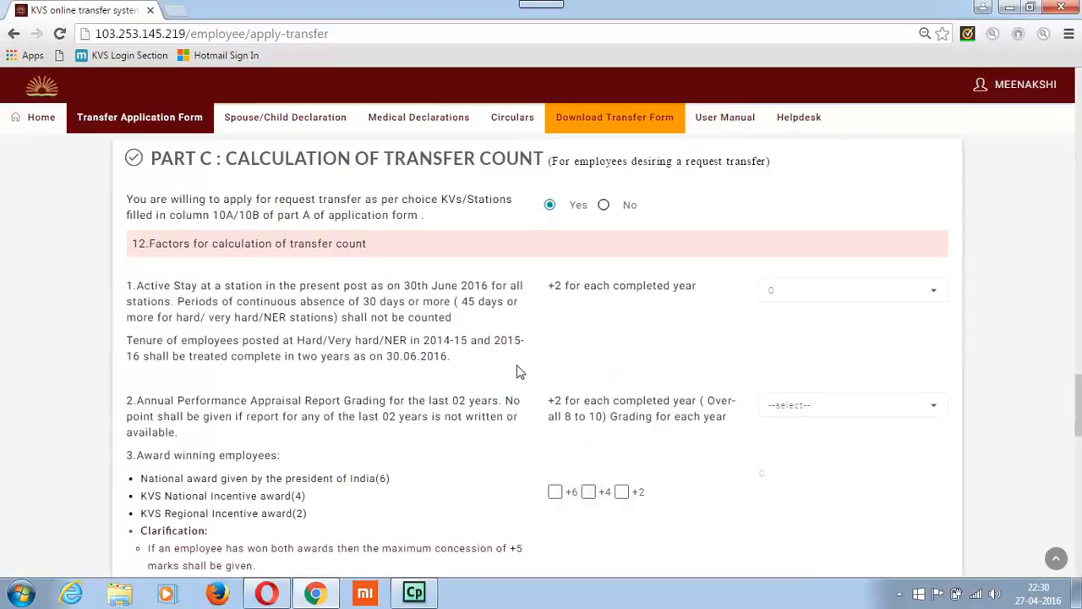
pyautogui.click(604, 204)
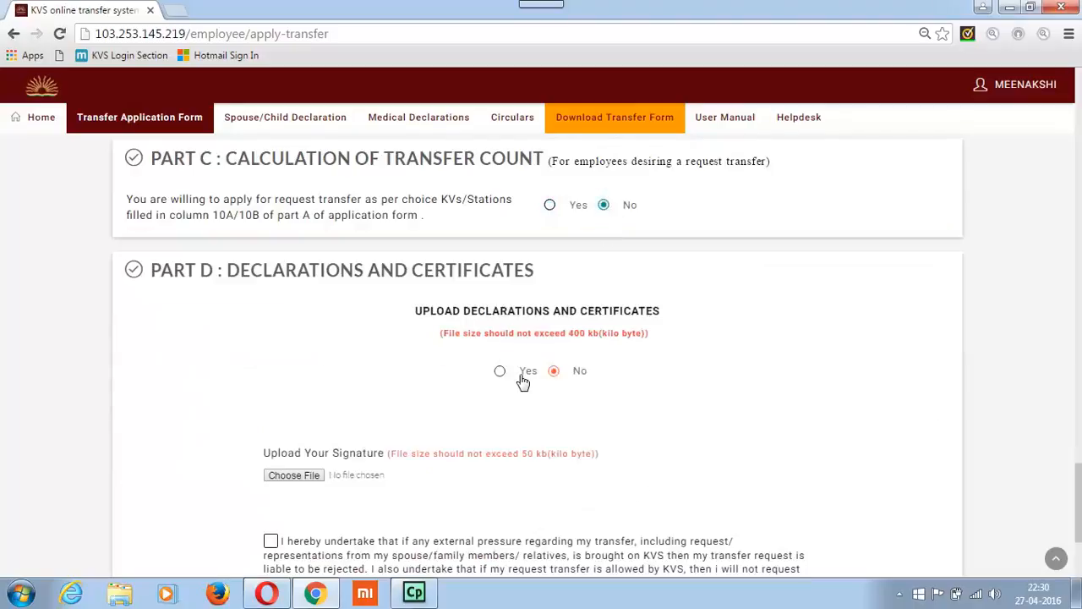
pyautogui.click(551, 205)
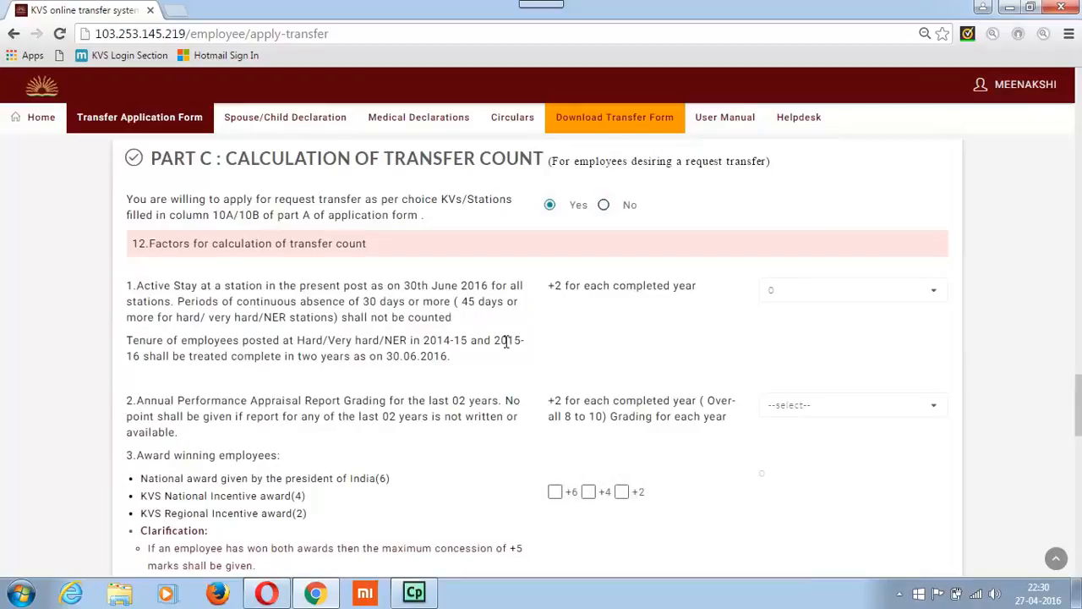
# Answer Yes to Part C factor 11 on a differently abled dependent child, and Yes to uploading declarations and certificates in Part D
pyautogui.scroll(-2, 521, 358)
pyautogui.scroll(-7, 520, 359)
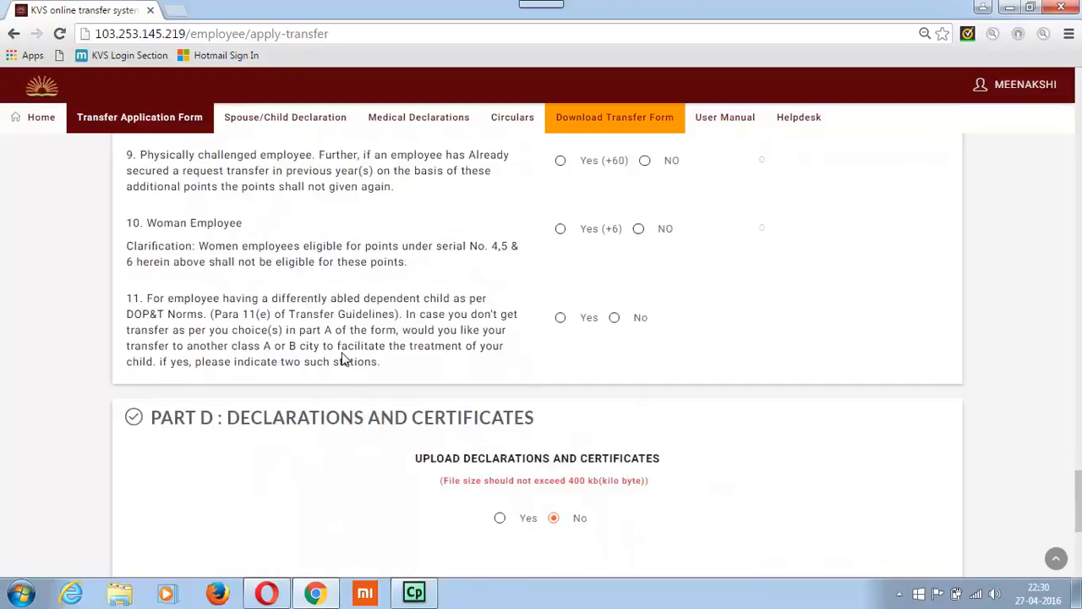
pyautogui.click(560, 318)
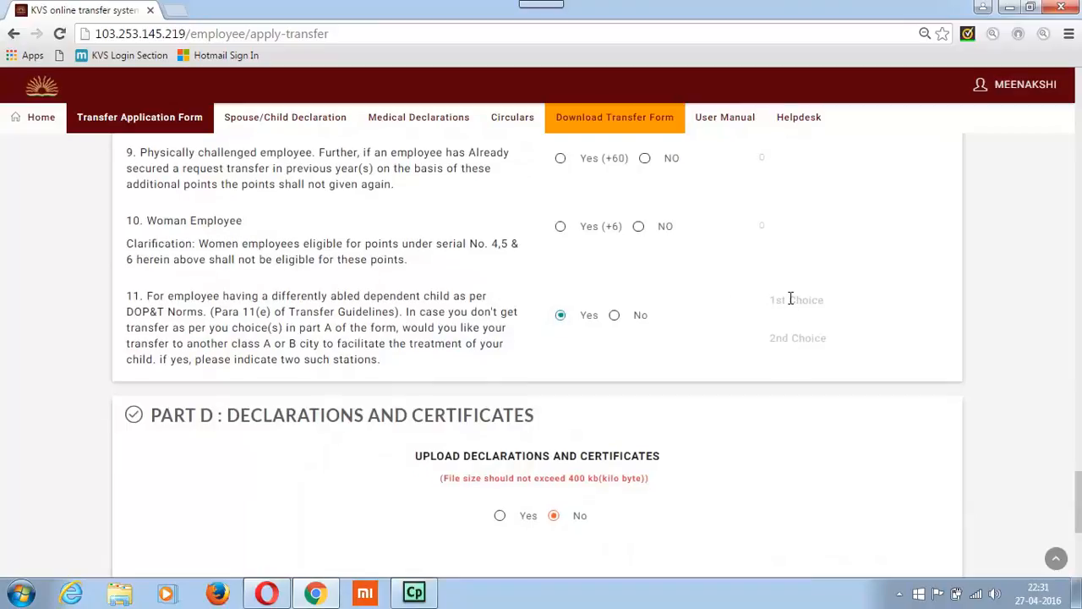
pyautogui.scroll(-3, 634, 319)
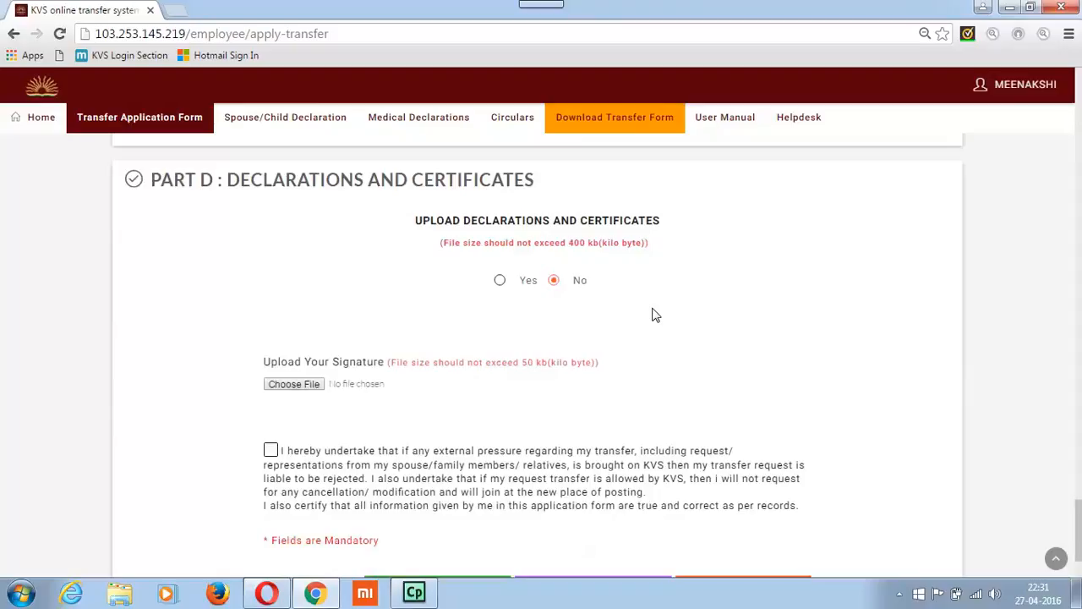
pyautogui.click(499, 284)
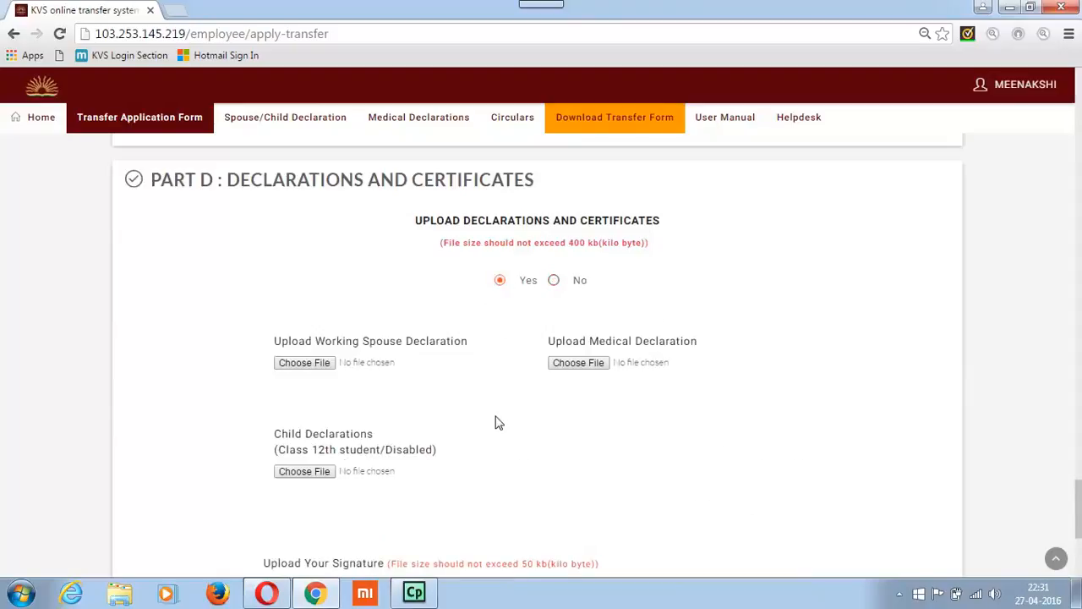
# Review the spouse, medical and child declaration uploads, the signature upload, and the entries made earlier in the form
pyautogui.scroll(-2, 496, 423)
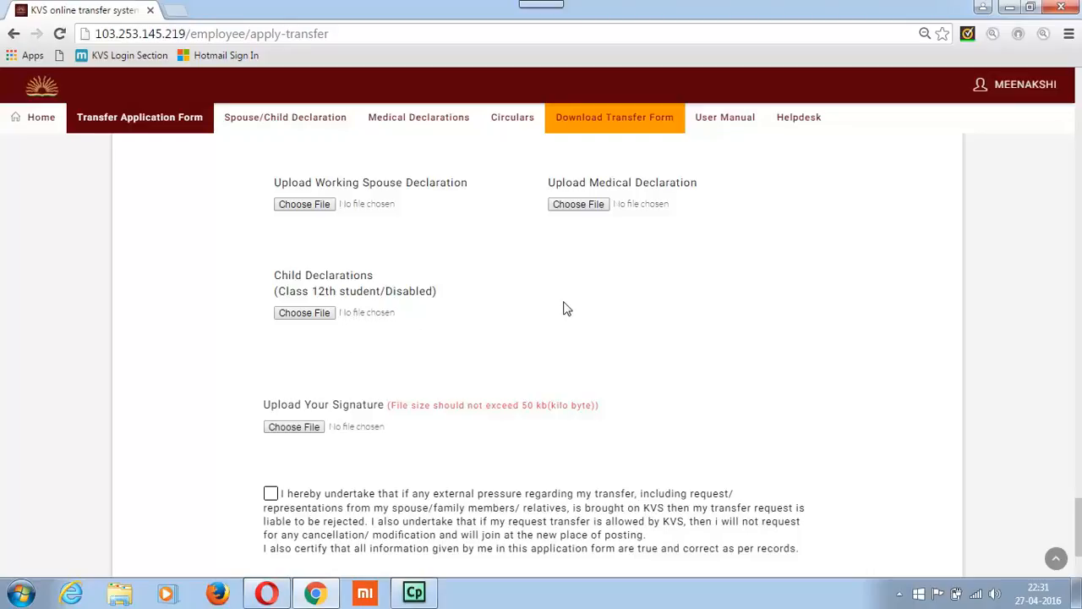
pyautogui.scroll(1, 566, 309)
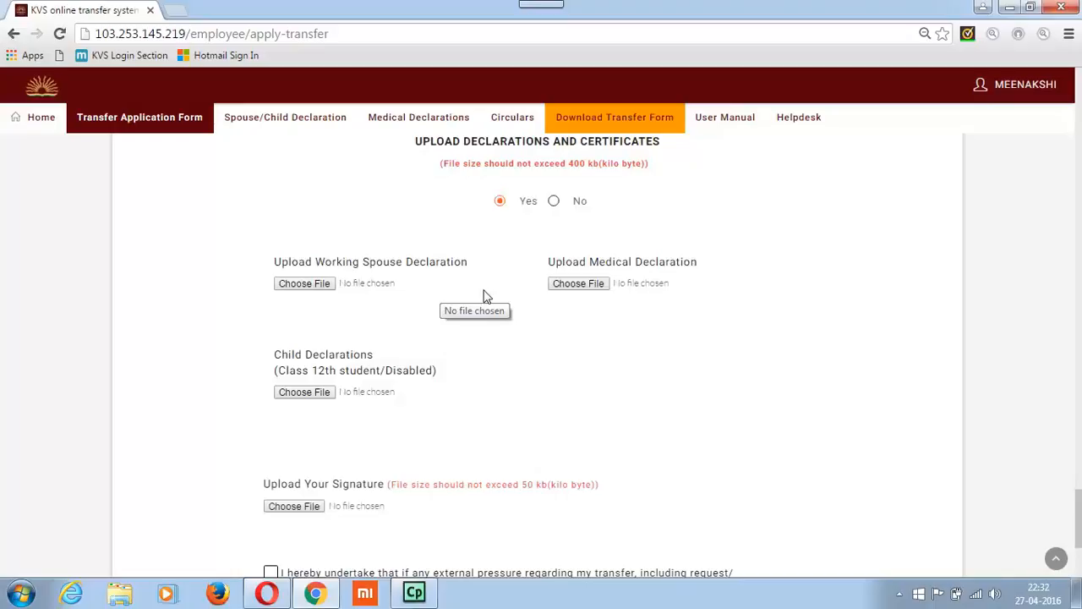
pyautogui.scroll(-2, 498, 301)
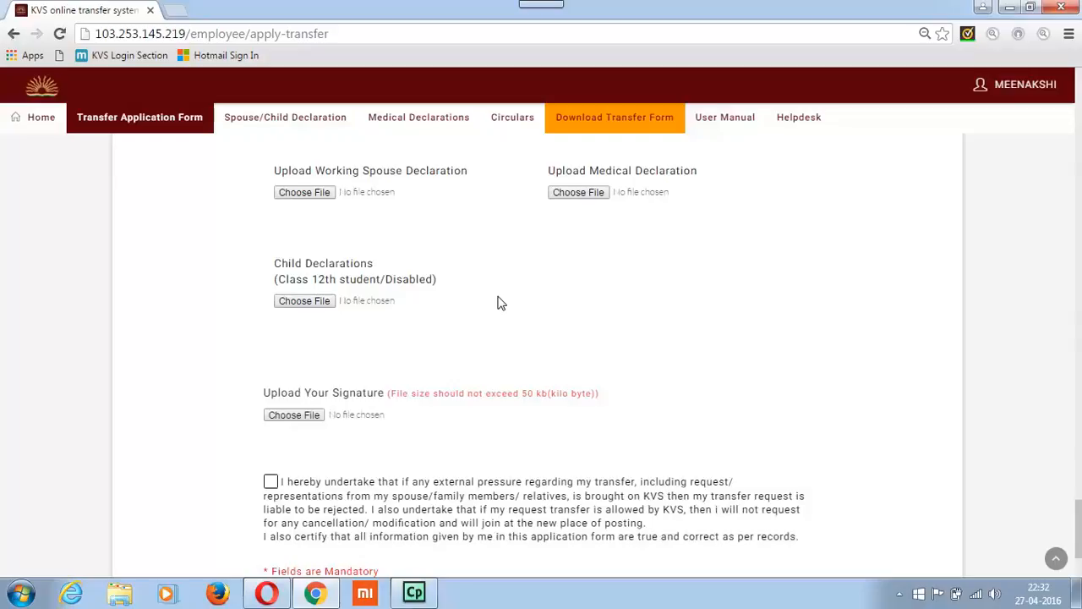
pyautogui.scroll(-1, 499, 303)
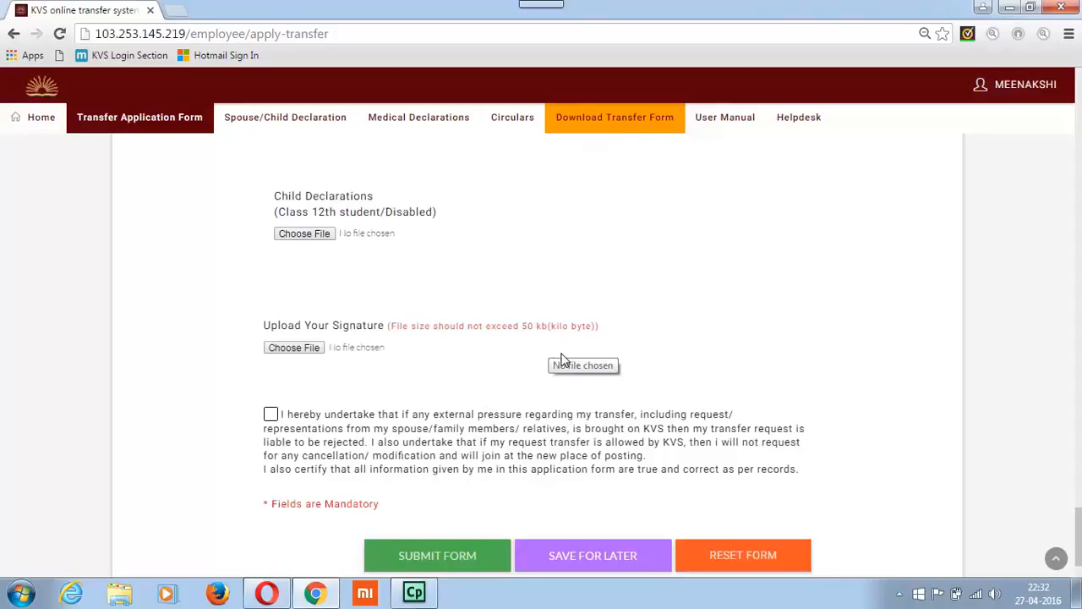
pyautogui.scroll(15, 564, 361)
pyautogui.scroll(-4, 564, 361)
pyautogui.scroll(9, 564, 361)
pyautogui.scroll(-20, 561, 360)
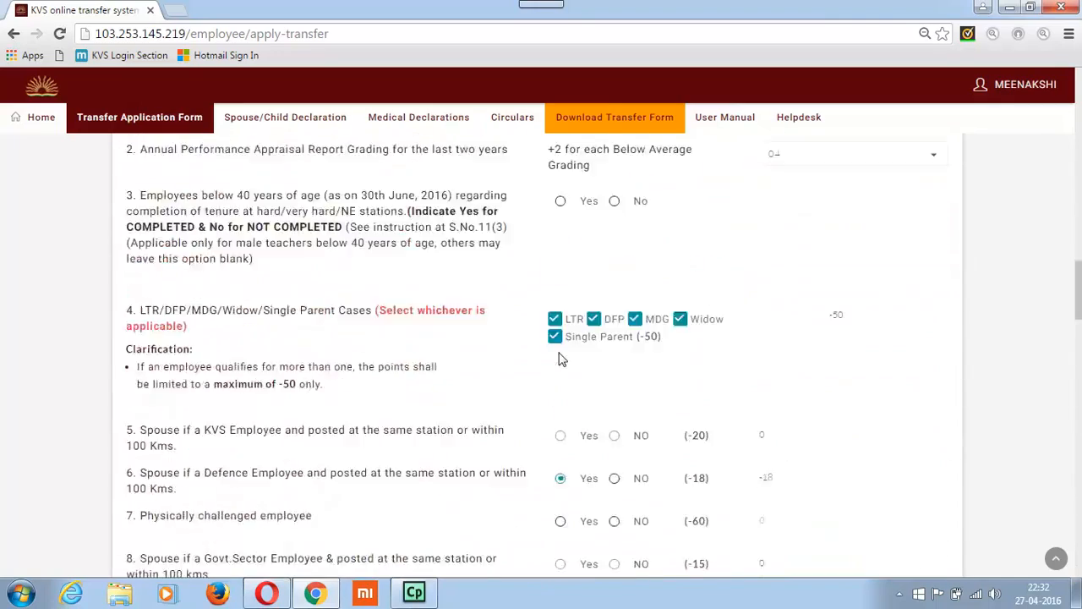
# Accept the undertaking on external pressure and correctness of information at the end of Part D
pyautogui.scroll(-20, 557, 360)
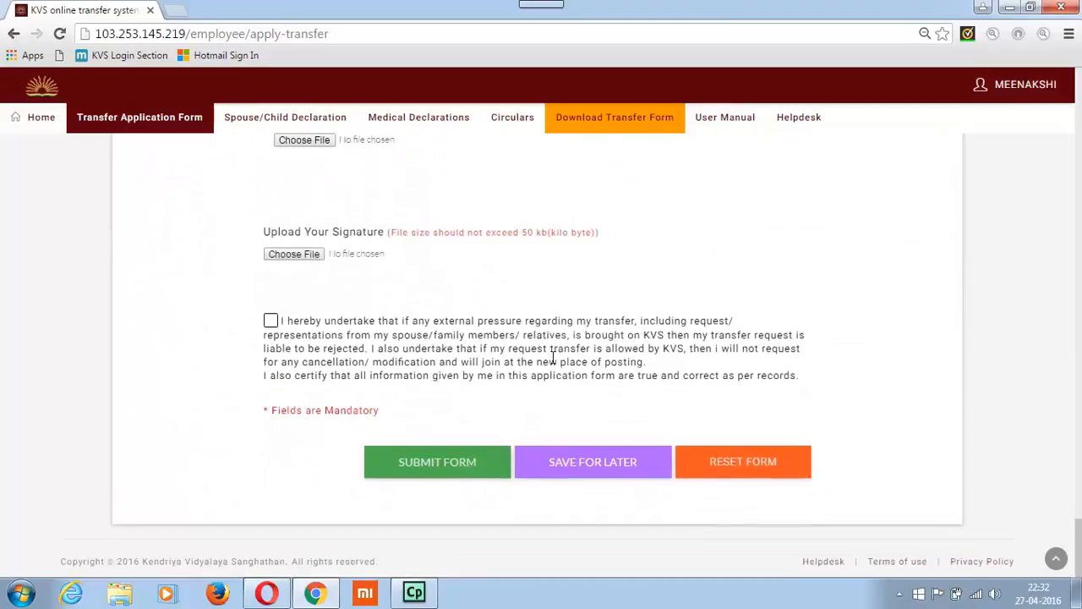
pyautogui.click(271, 321)
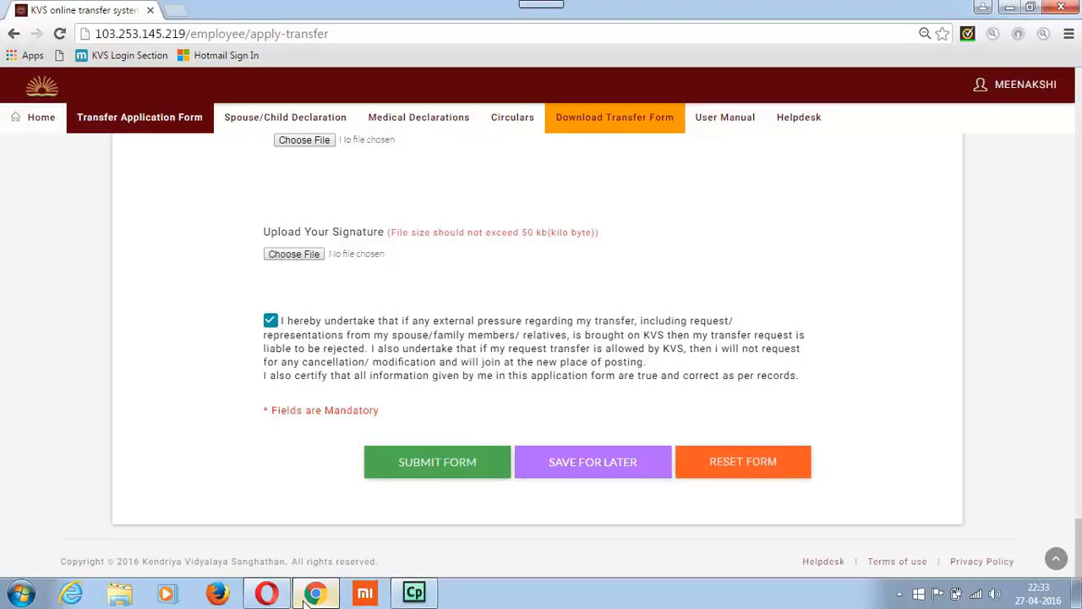
# Look at the Online Transfer System login page in Opera, and return to the transfer form in Chrome
pyautogui.moveTo(279, 596)
pyautogui.click(337, 495)
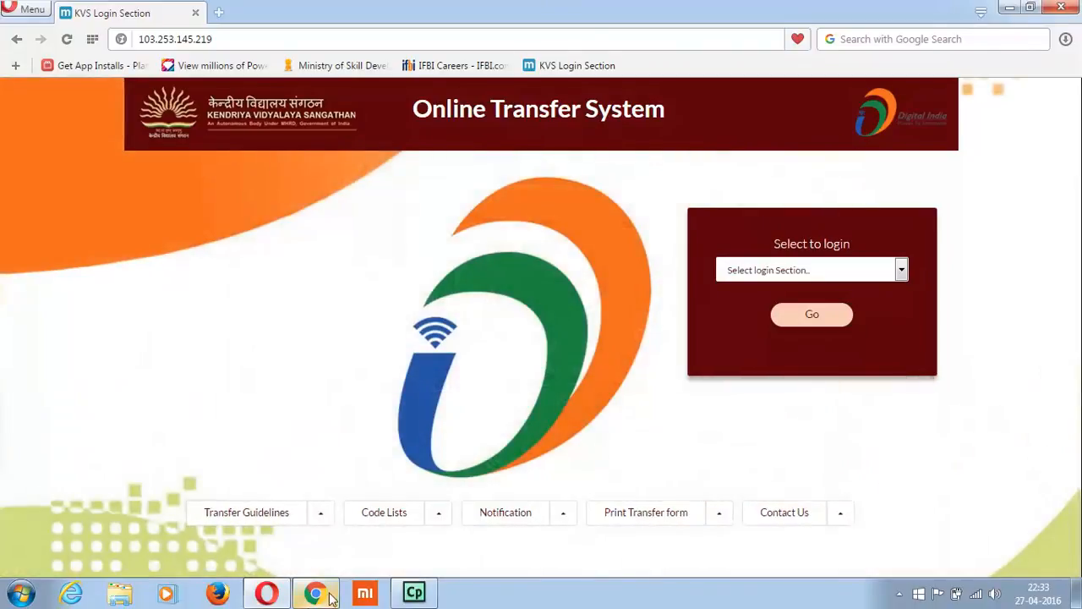
pyautogui.click(315, 593)
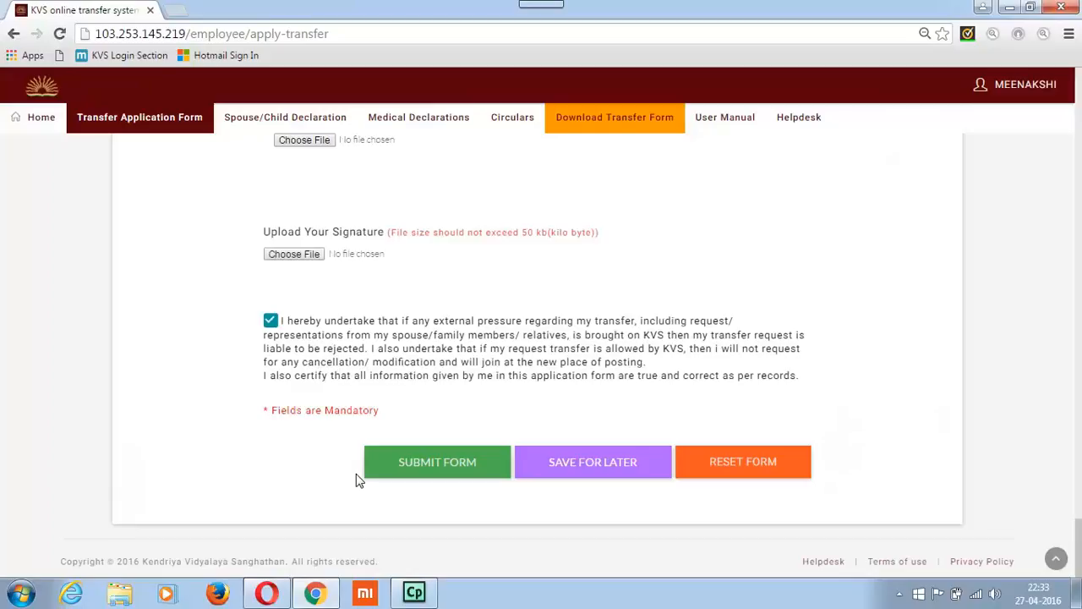
# Go to the employee home page and log out of the account
pyautogui.scroll(6, 358, 480)
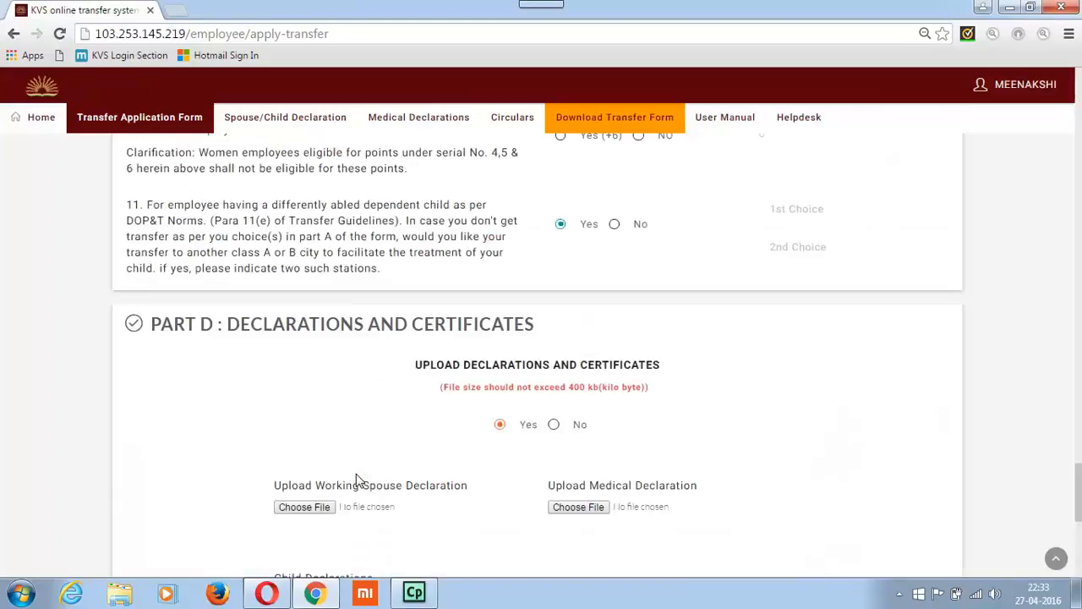
pyautogui.click(36, 115)
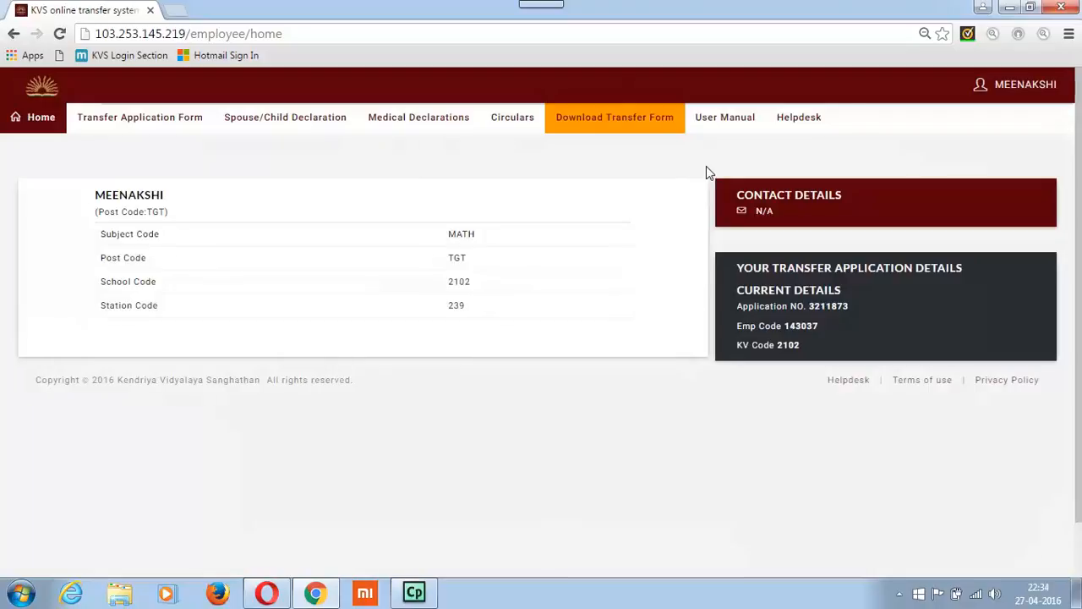
pyautogui.click(996, 95)
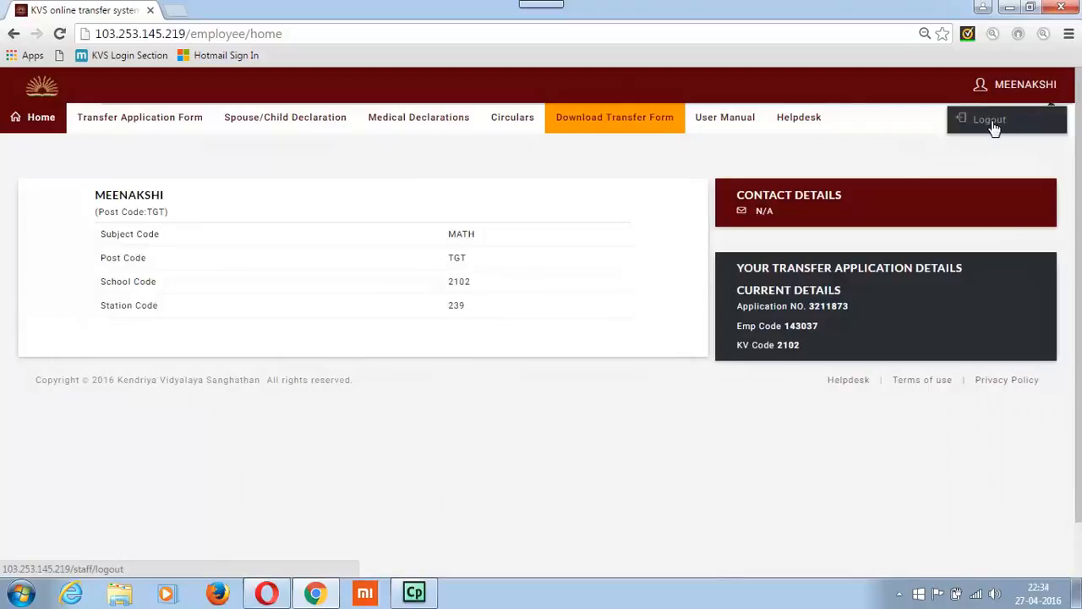
pyautogui.click(986, 119)
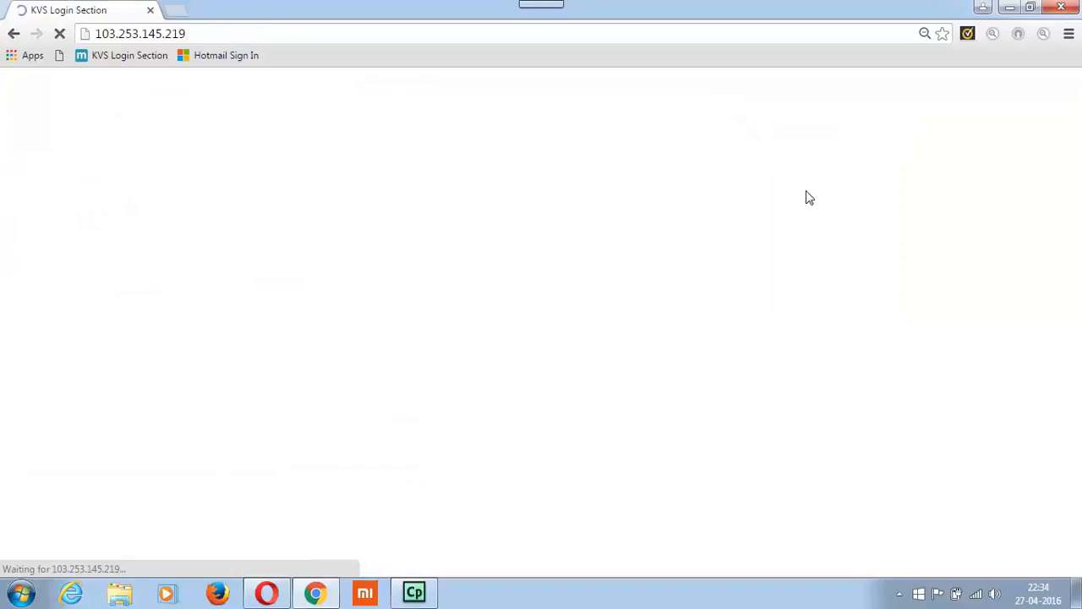